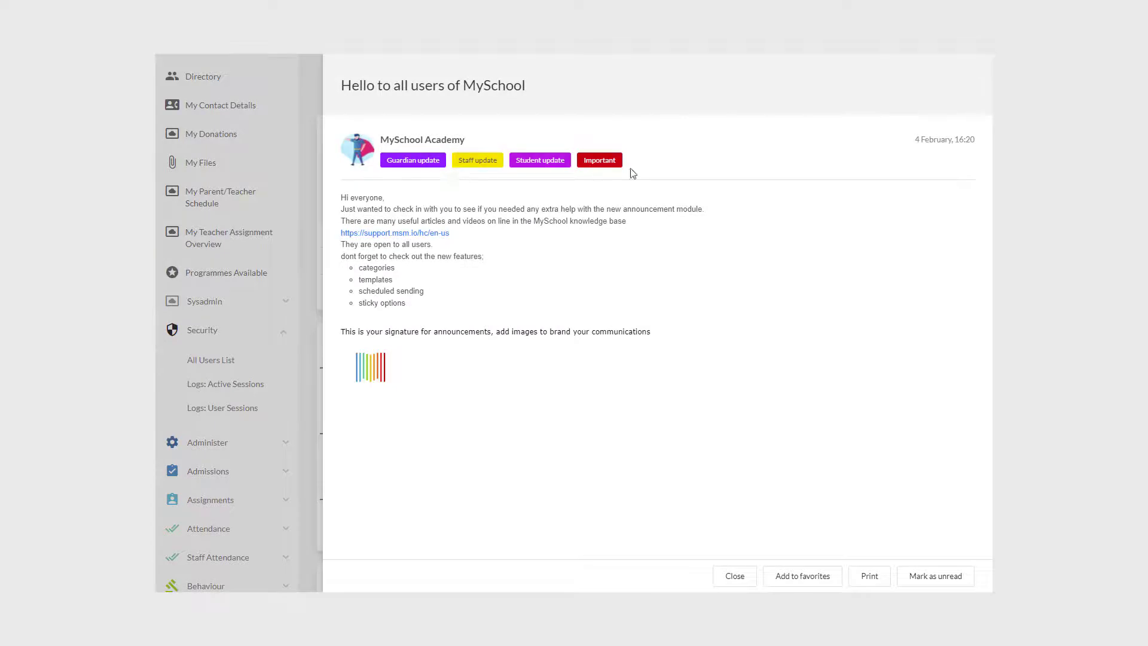
Close the open announcement and try the Important category in the announcement list's filters.
{"action": "left_click", "coordinate": [738, 577]}
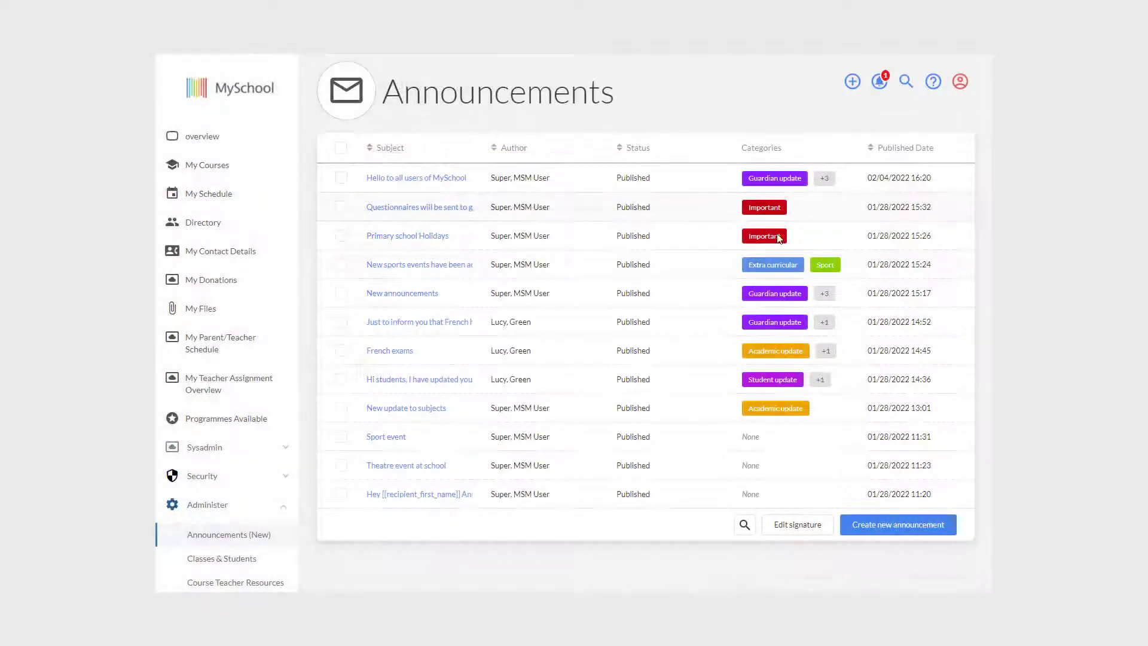
{"action": "left_click", "coordinate": [744, 525]}
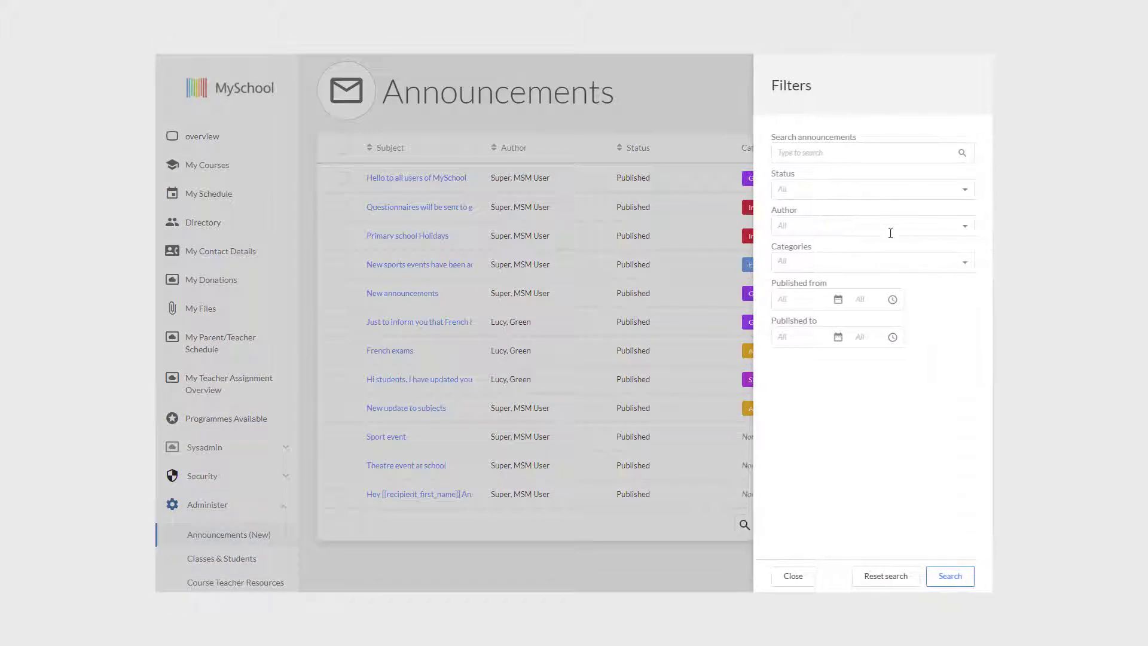
{"action": "left_click", "coordinate": [965, 265]}
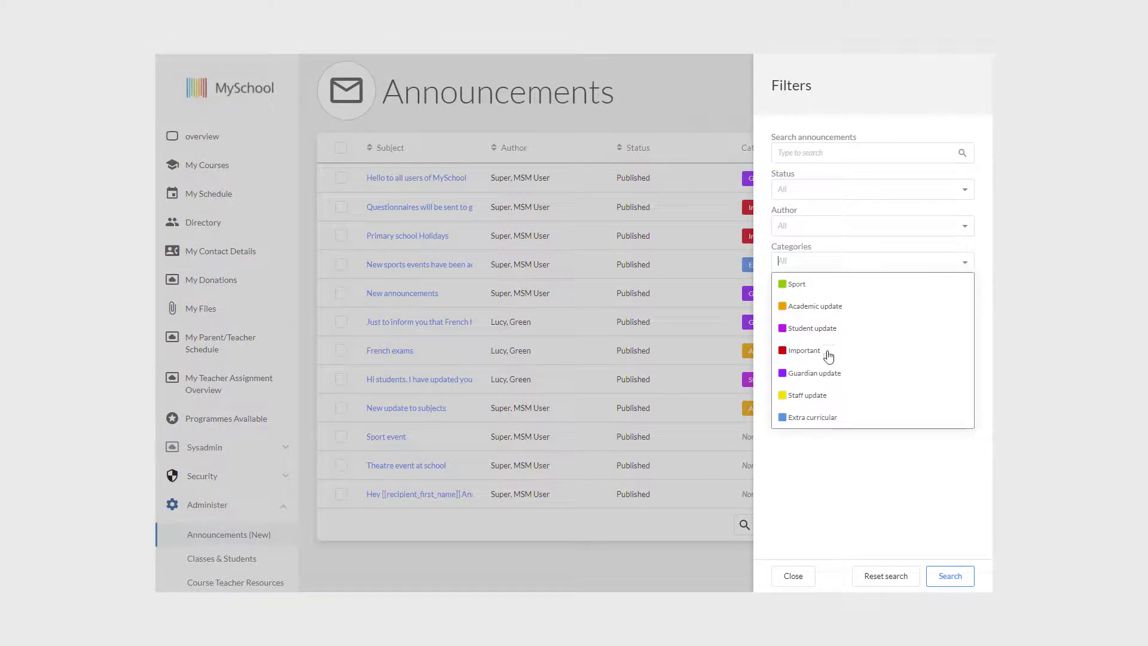
{"action": "left_click", "coordinate": [820, 357]}
{"action": "left_click", "coordinate": [708, 529]}
Start a new announcement and review its delivery options for email, portal, scheduling and author.
{"action": "left_click", "coordinate": [901, 525]}
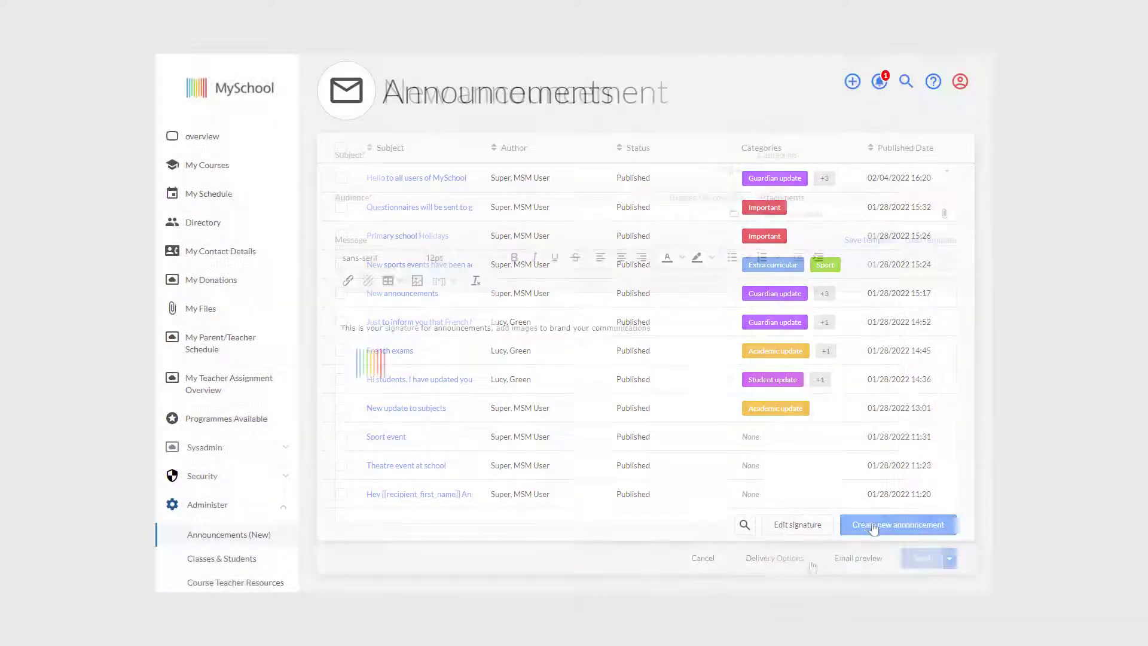
{"action": "left_click", "coordinate": [795, 558]}
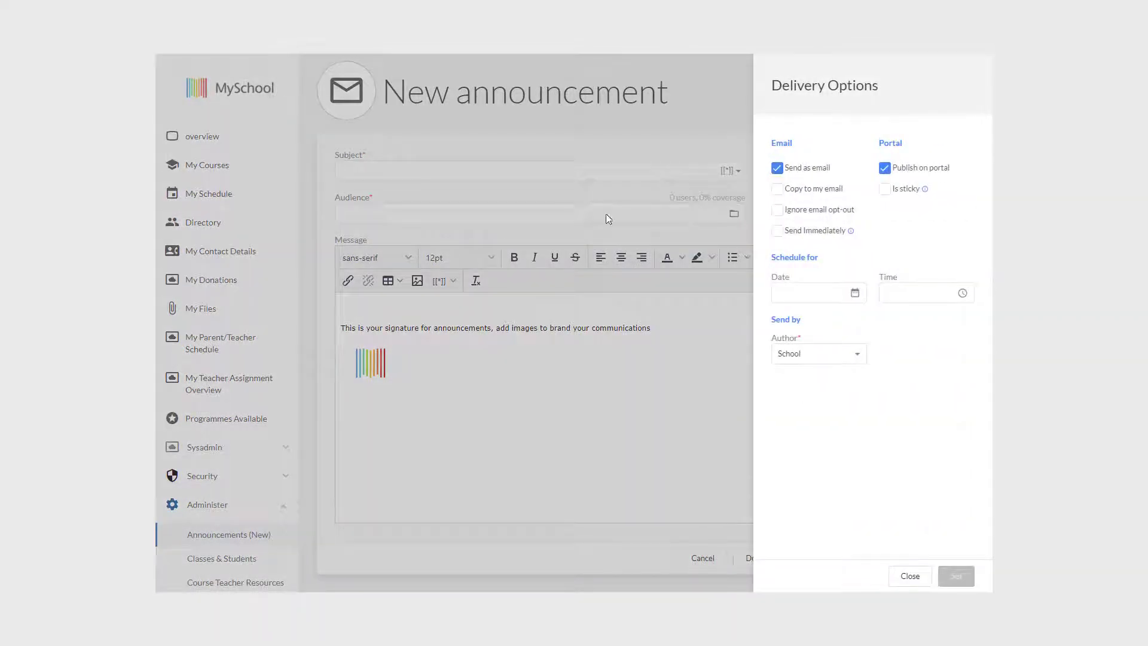
{"action": "left_click", "coordinate": [612, 232]}
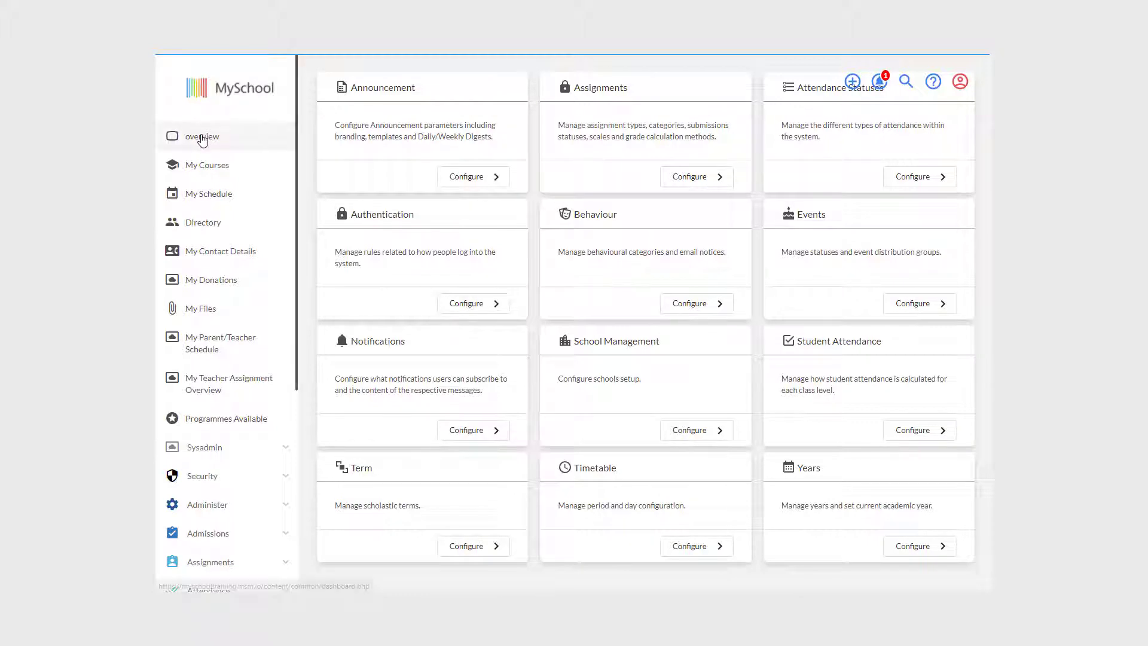
Open the announcement configuration and look through its migration, general, layout and template settings.
{"action": "left_click", "coordinate": [472, 177]}
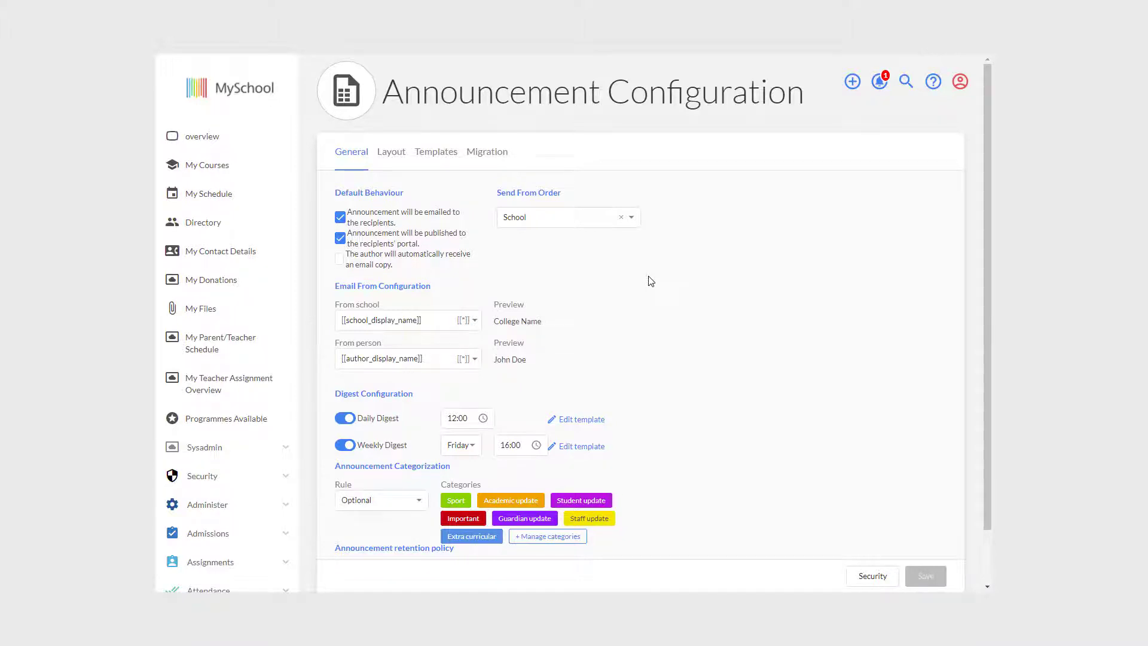
{"action": "left_click", "coordinate": [486, 152]}
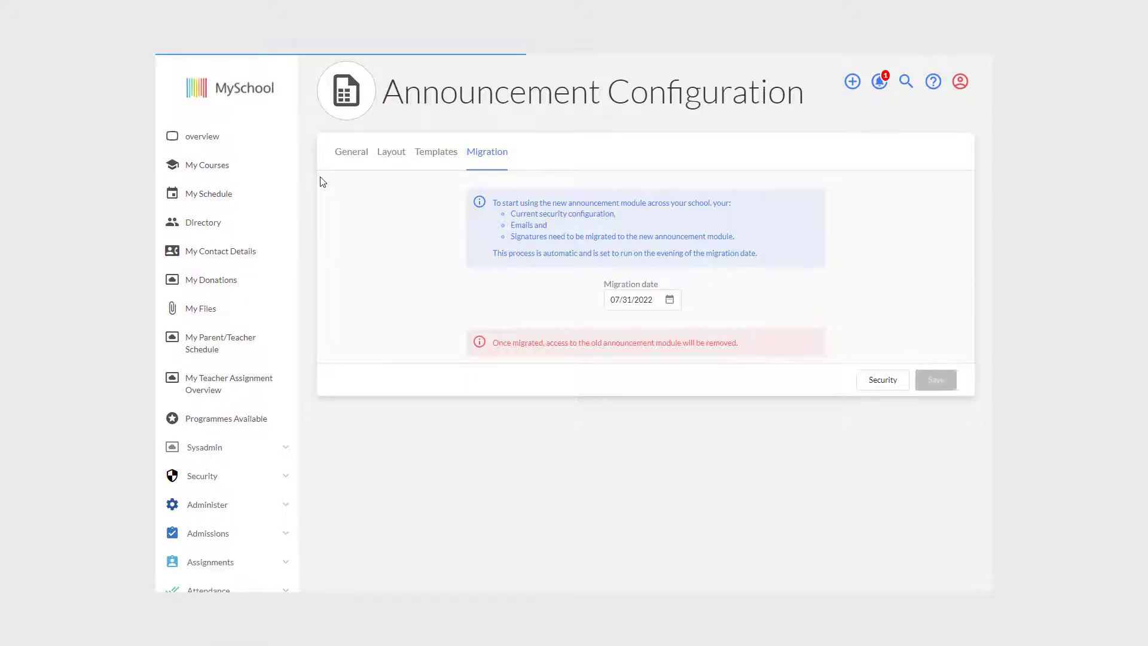
{"action": "left_click", "coordinate": [351, 153]}
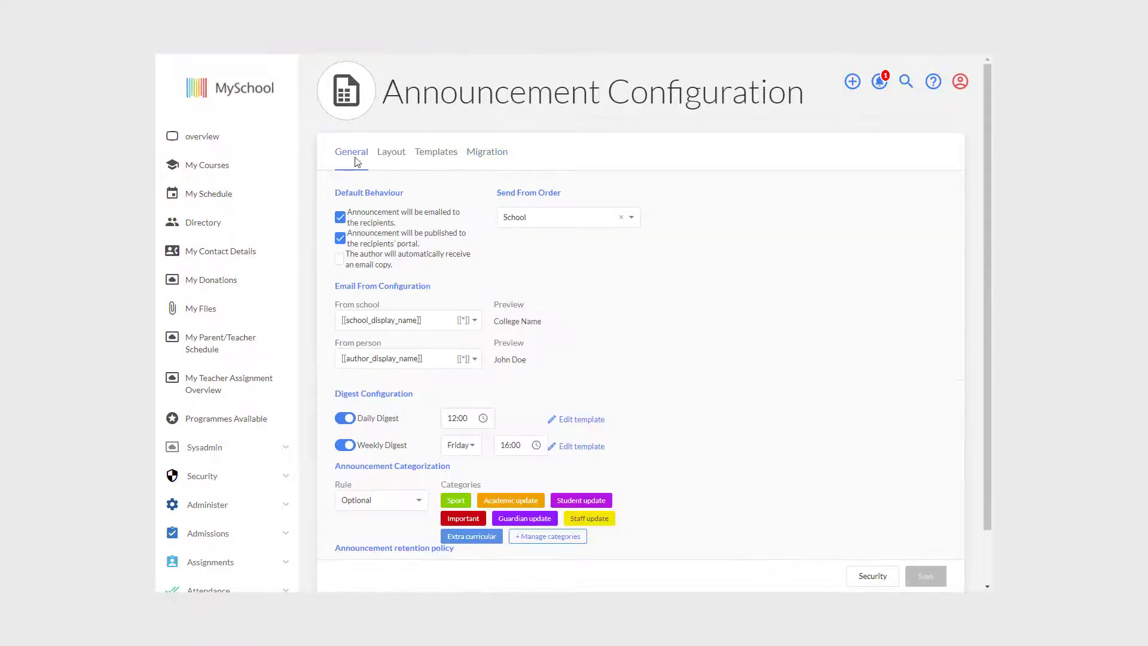
{"action": "left_click", "coordinate": [392, 154]}
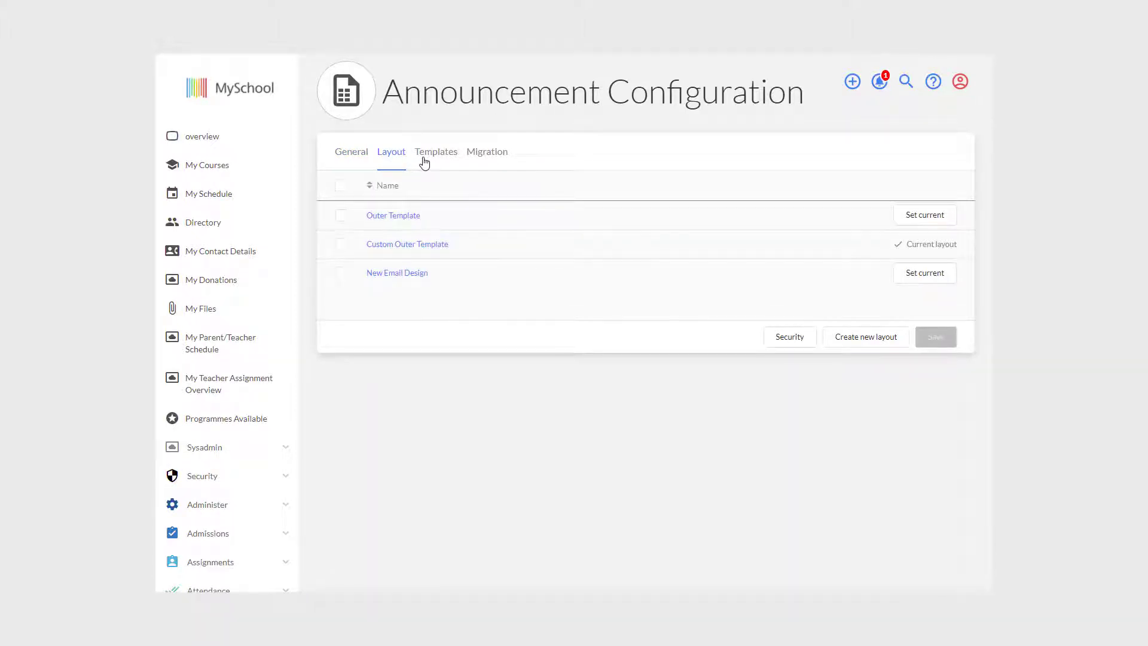
{"action": "left_click", "coordinate": [425, 161]}
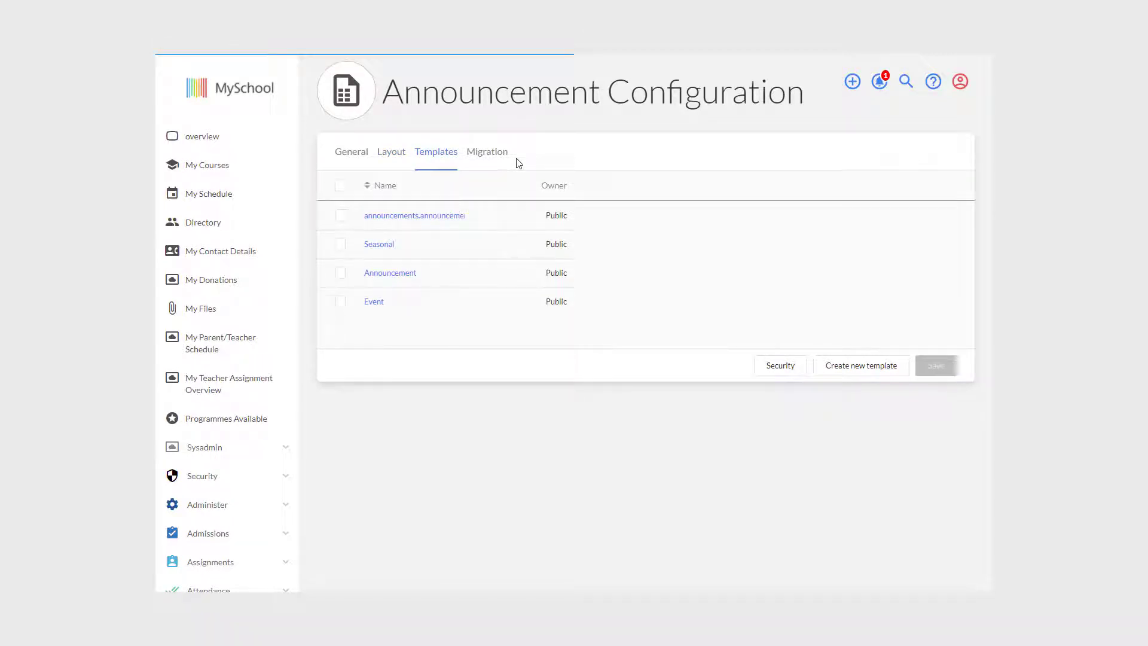
{"action": "left_click", "coordinate": [494, 155]}
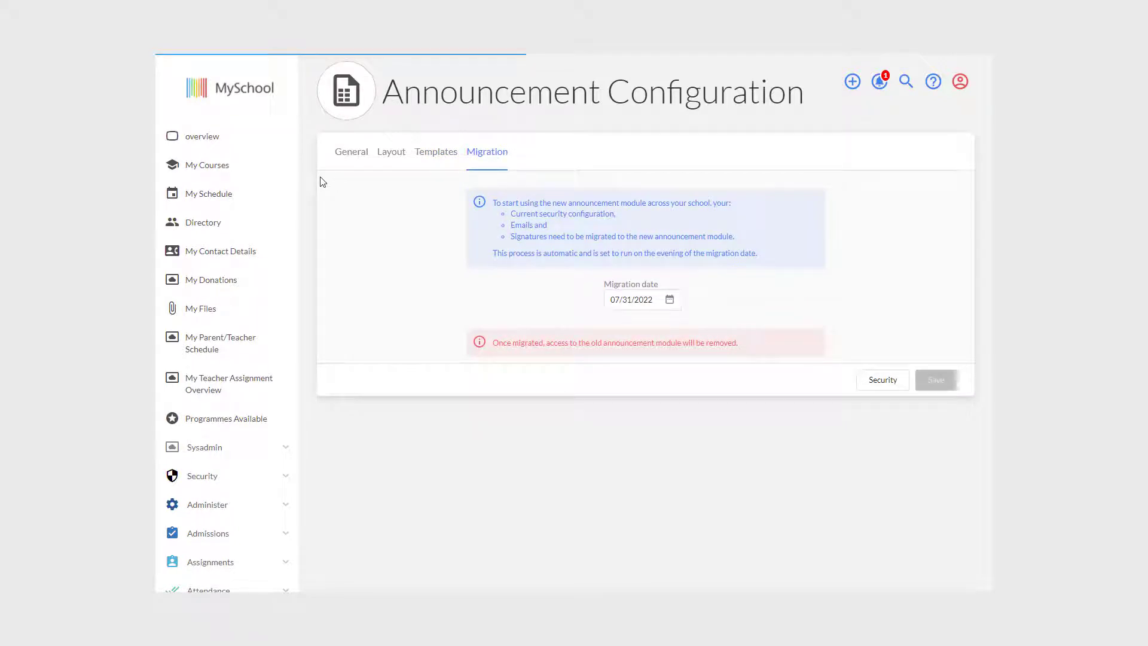
{"action": "left_click", "coordinate": [351, 156]}
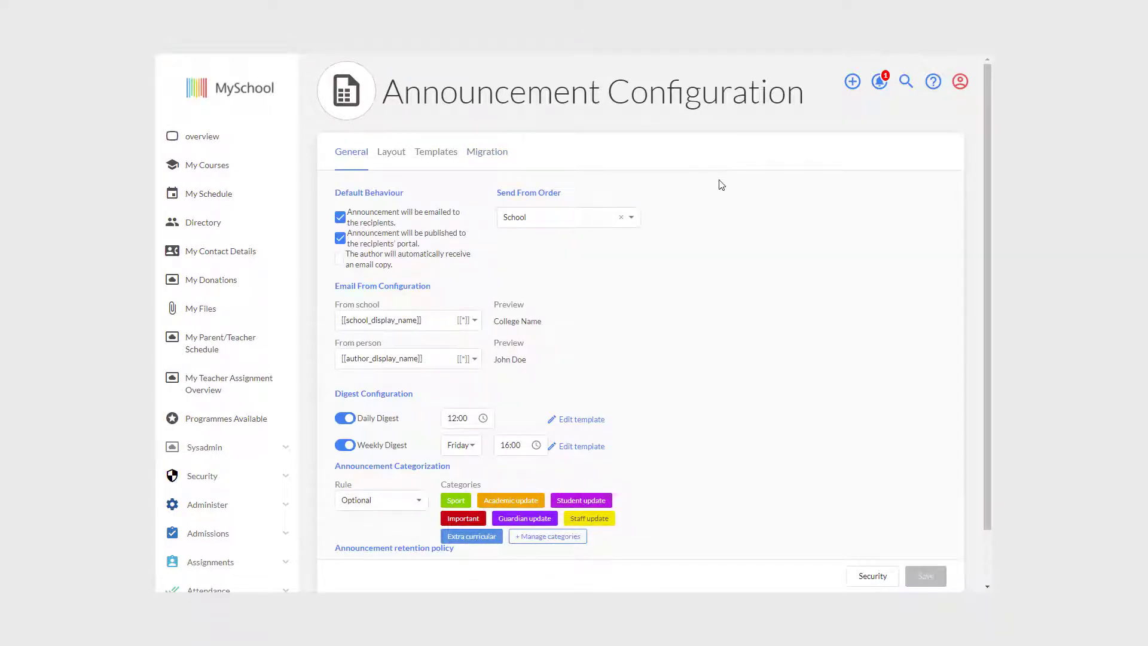
Switch the default emailing to recipients off and back on, and view a new announcement's delivery options.
{"action": "left_click", "coordinate": [412, 224]}
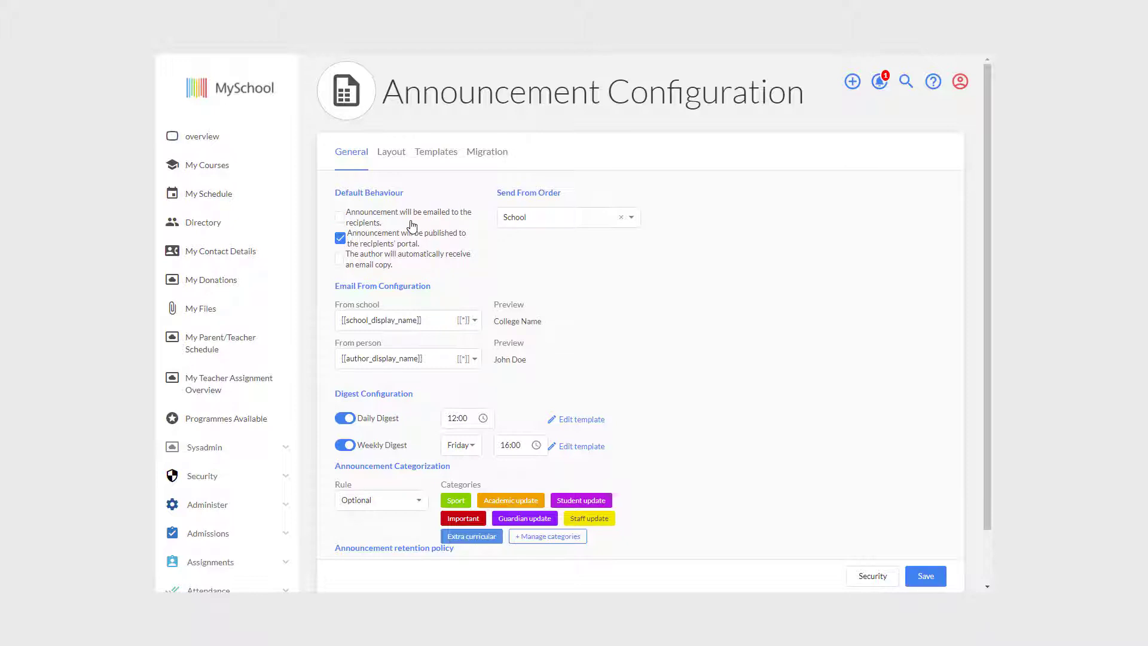
{"action": "left_click", "coordinate": [412, 225]}
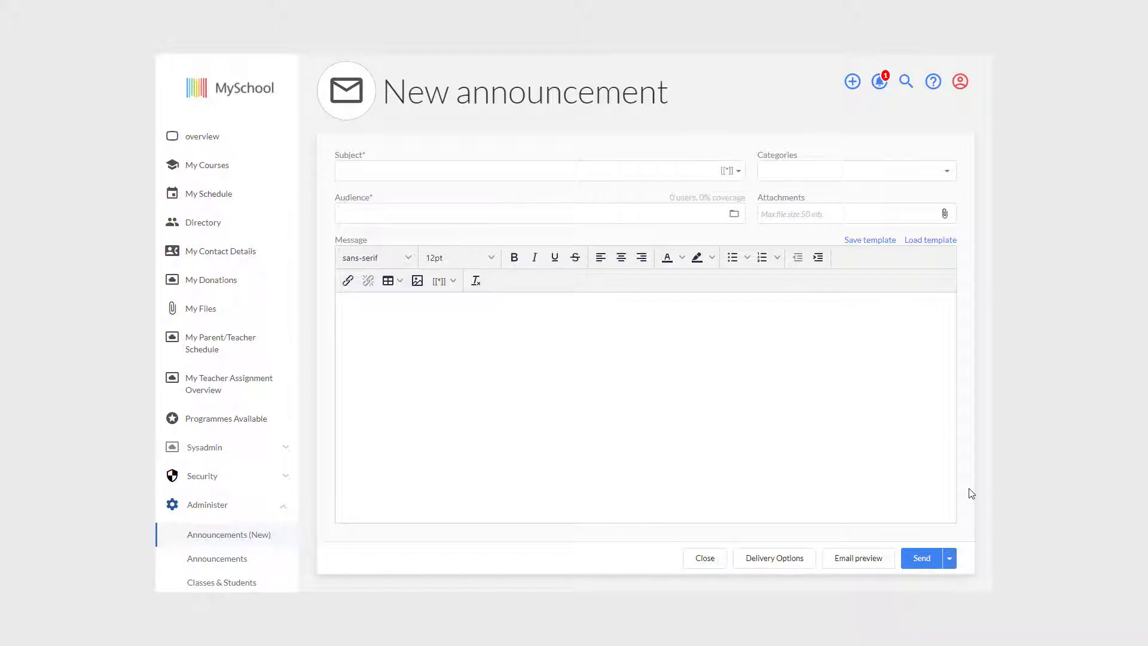
{"action": "left_click", "coordinate": [775, 559]}
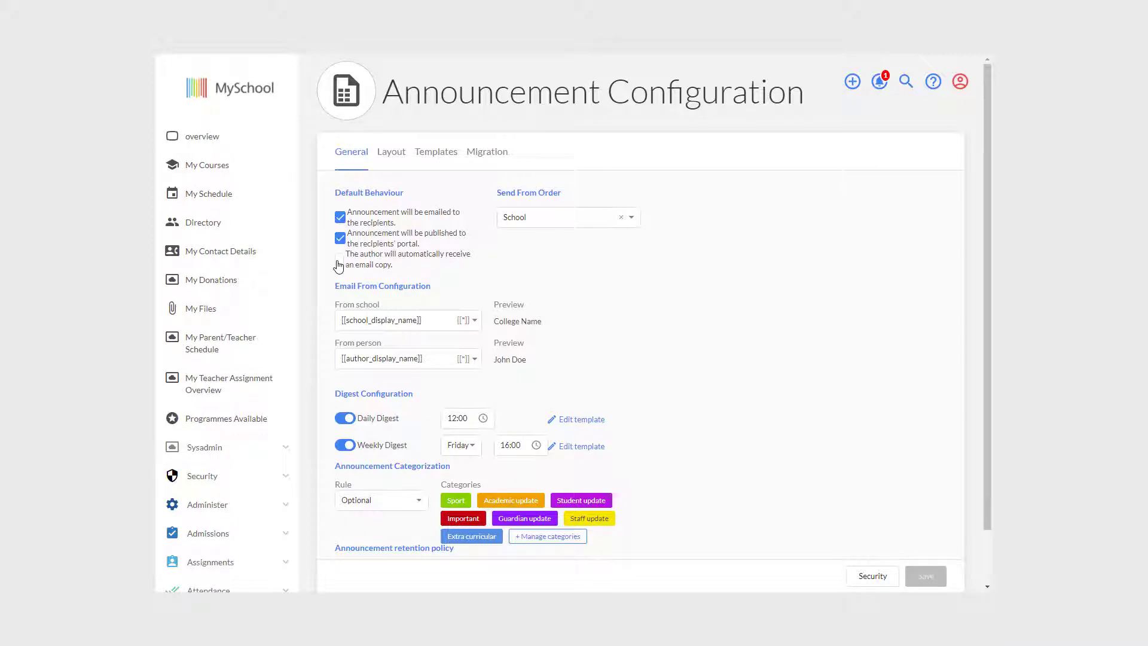
Switch the author's automatic email copy on and back off, and view the author choices in the delivery options.
{"action": "left_click", "coordinate": [340, 261]}
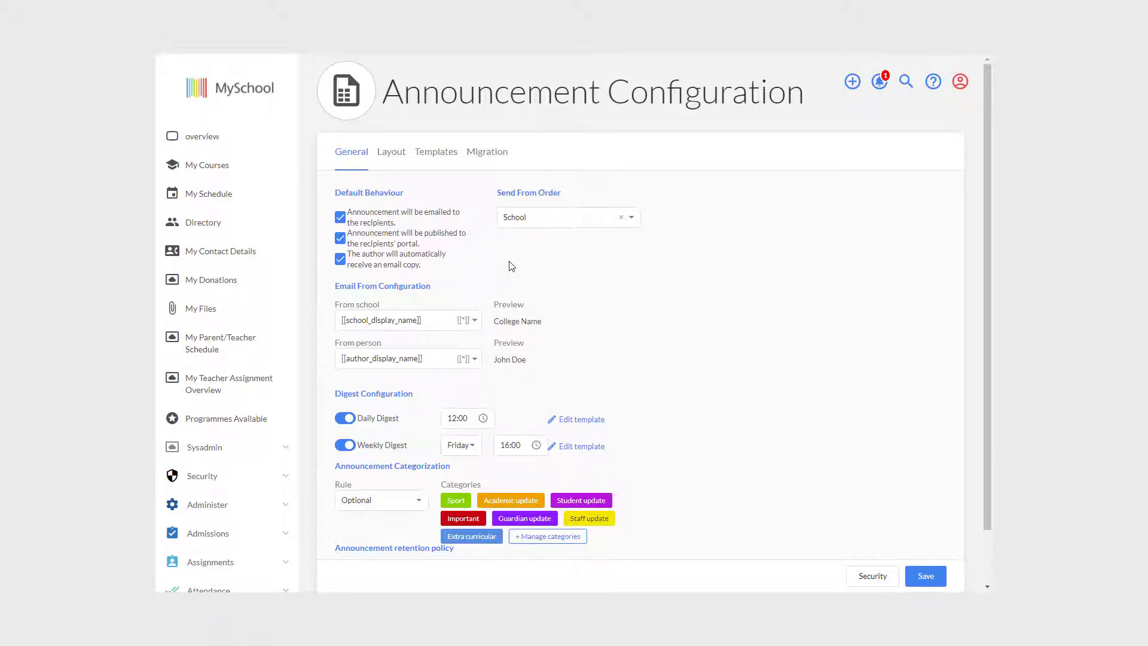
{"action": "left_click", "coordinate": [341, 260]}
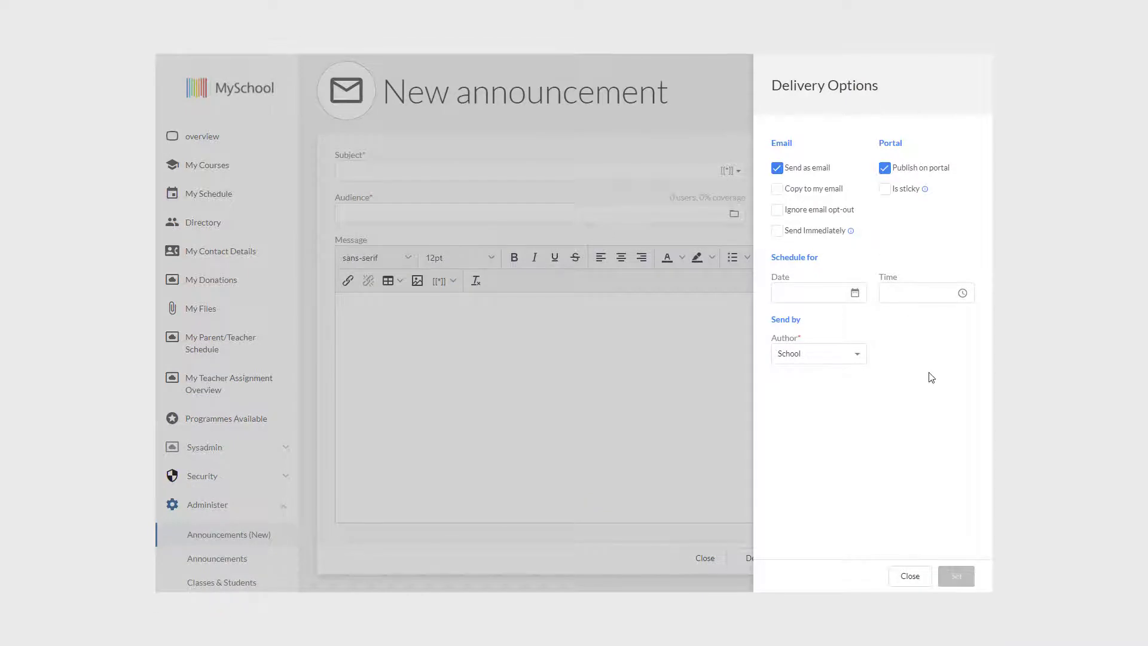
{"action": "left_click", "coordinate": [857, 359]}
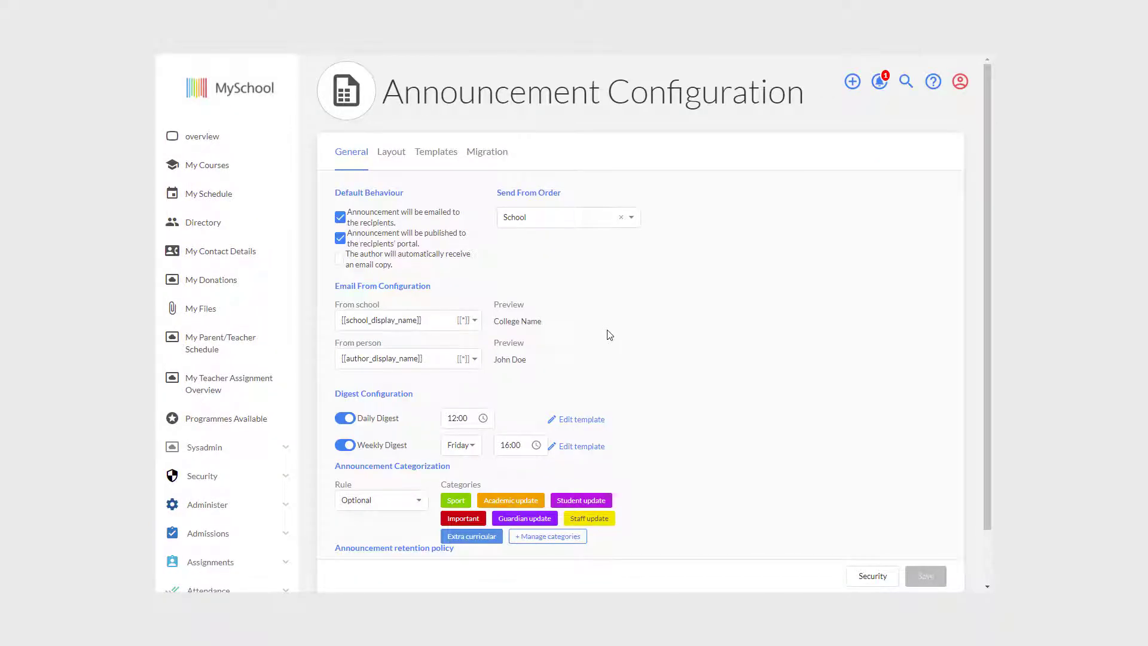
Set the school's email sender text to "A message from [[school_display_name]]" and check the available placeholder.
{"action": "left_click", "coordinate": [405, 312]}
{"action": "type", "text": "A message fro"}
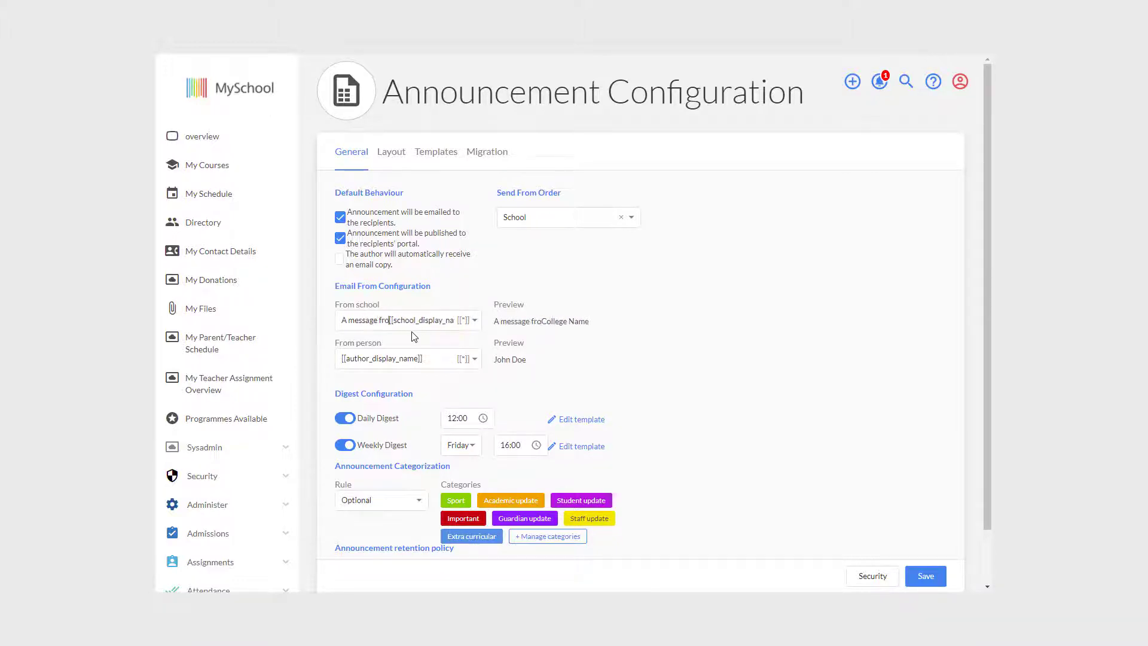
{"action": "type", "text": "m"}
{"action": "left_click_drag", "start_coordinate": [499, 321], "coordinate": [619, 334]}
{"action": "left_click", "coordinate": [676, 355]}
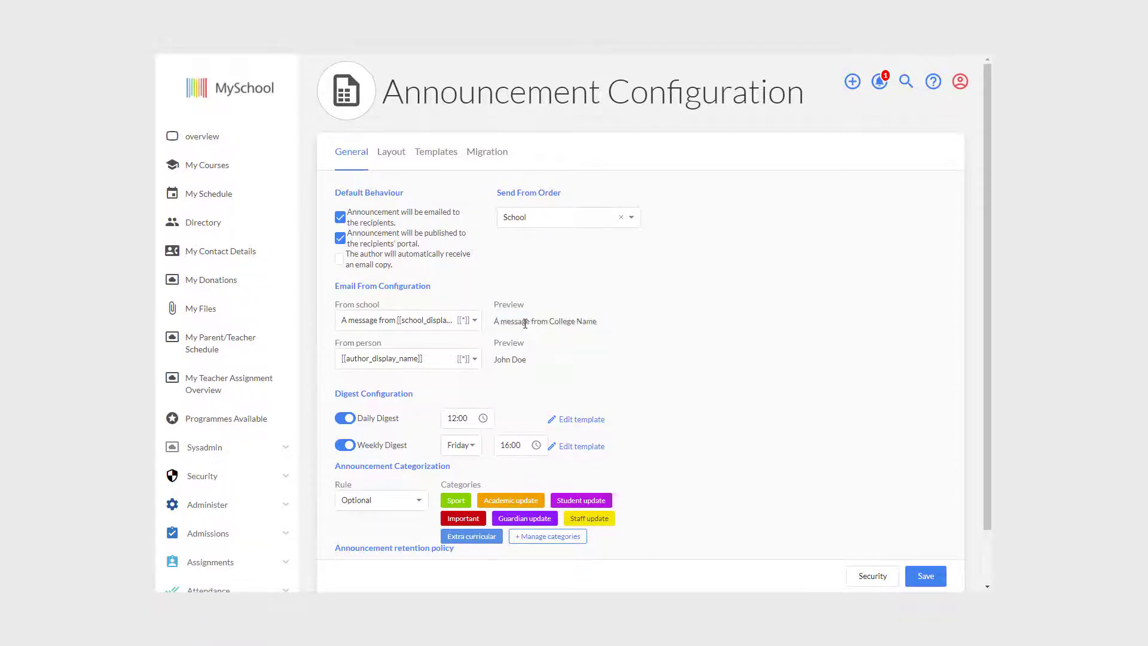
{"action": "left_click", "coordinate": [474, 320]}
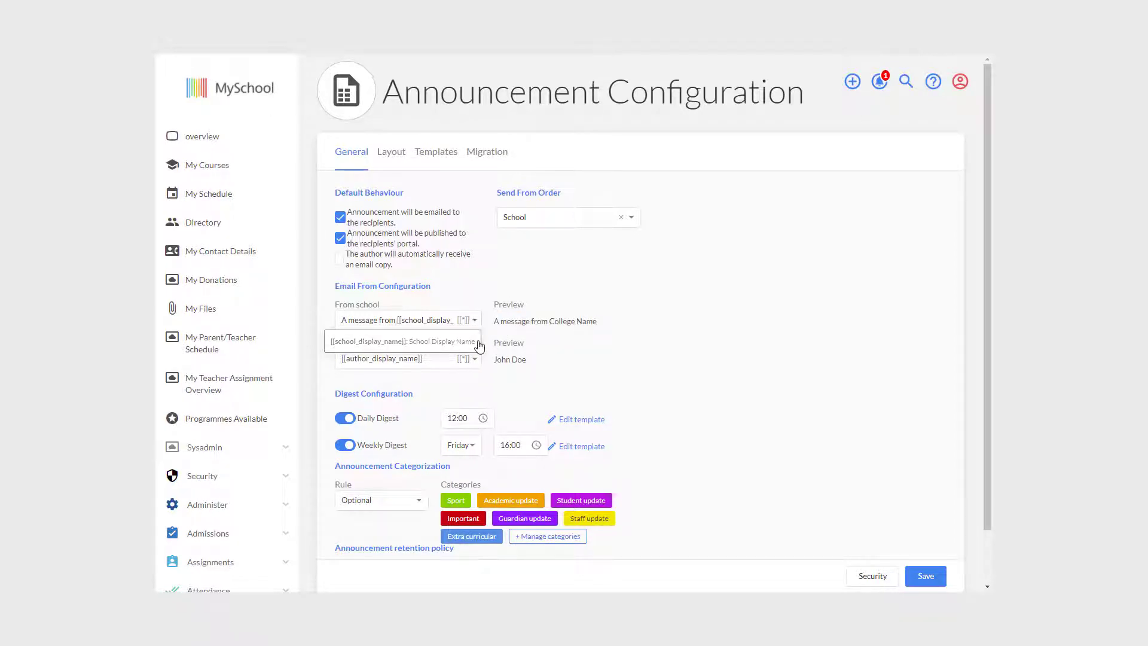
{"action": "left_click", "coordinate": [609, 326]}
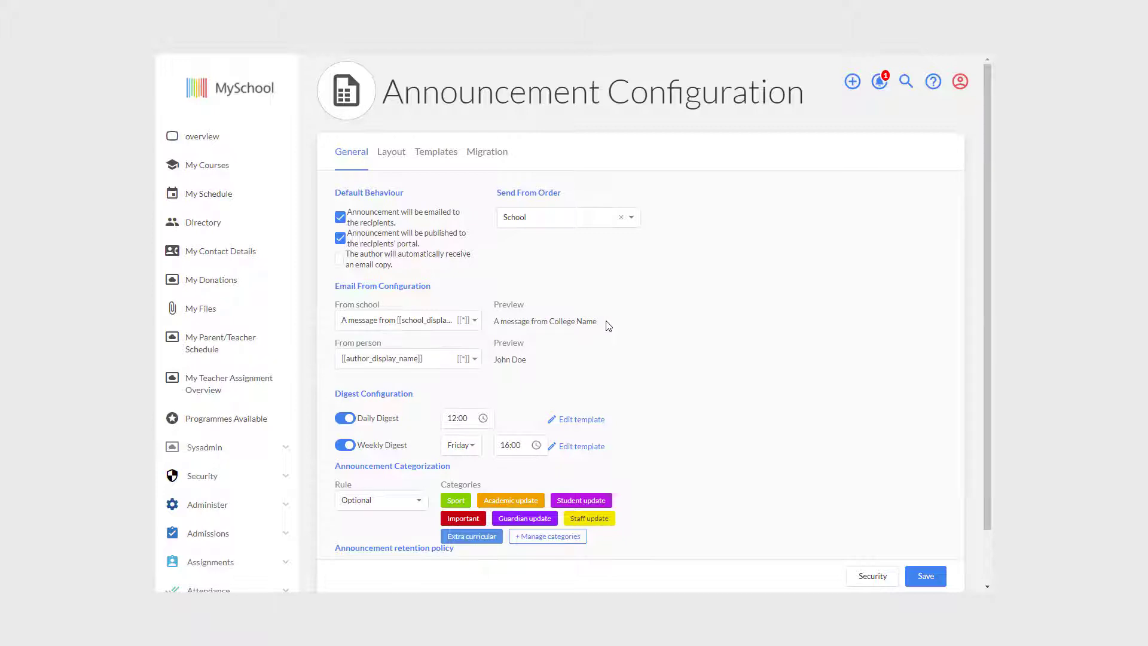
Set the person's email sender text to "Sent by [[author_display_name]]" and save the configuration.
{"action": "left_click", "coordinate": [349, 361]}
{"action": "type", "text": "Sent by"}
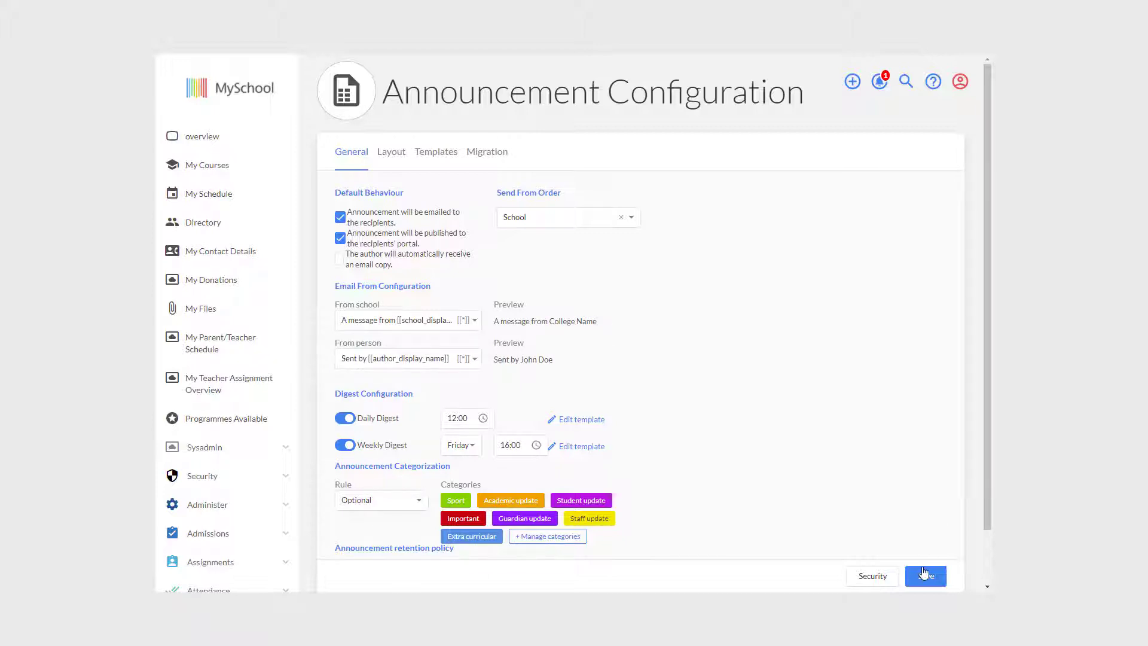
{"action": "left_click", "coordinate": [925, 575]}
Switch the daily and weekly digests off and back on.
{"action": "scroll", "coordinate": [688, 165], "scroll_direction": "down", "scroll_amount": 1}
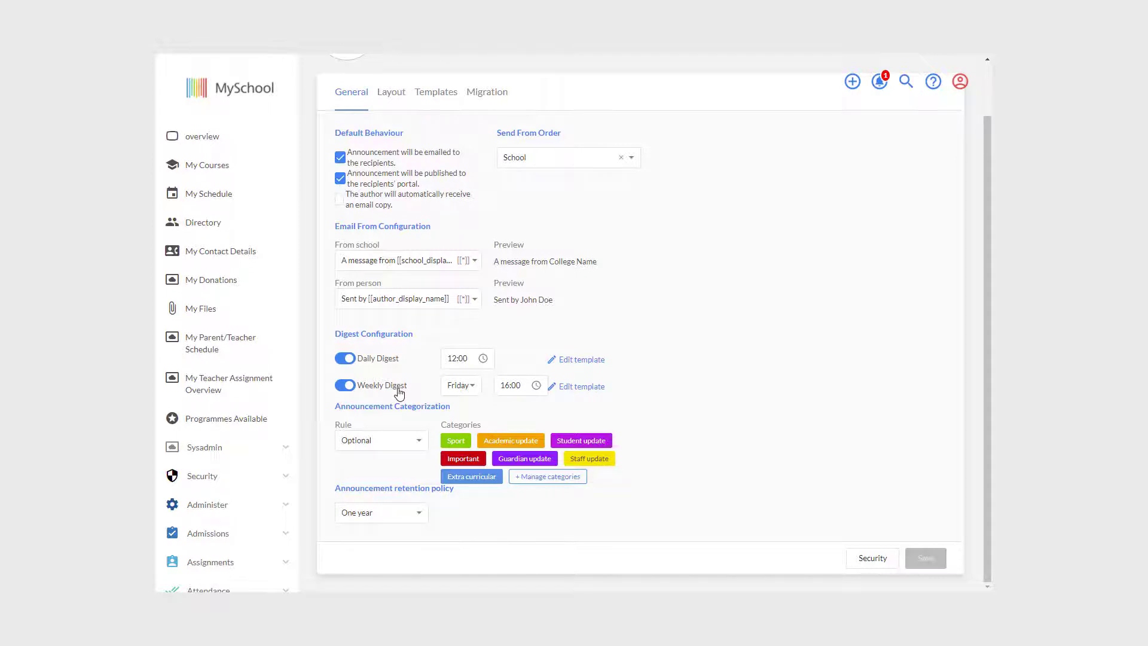
{"action": "left_click", "coordinate": [341, 360]}
{"action": "left_click", "coordinate": [345, 385]}
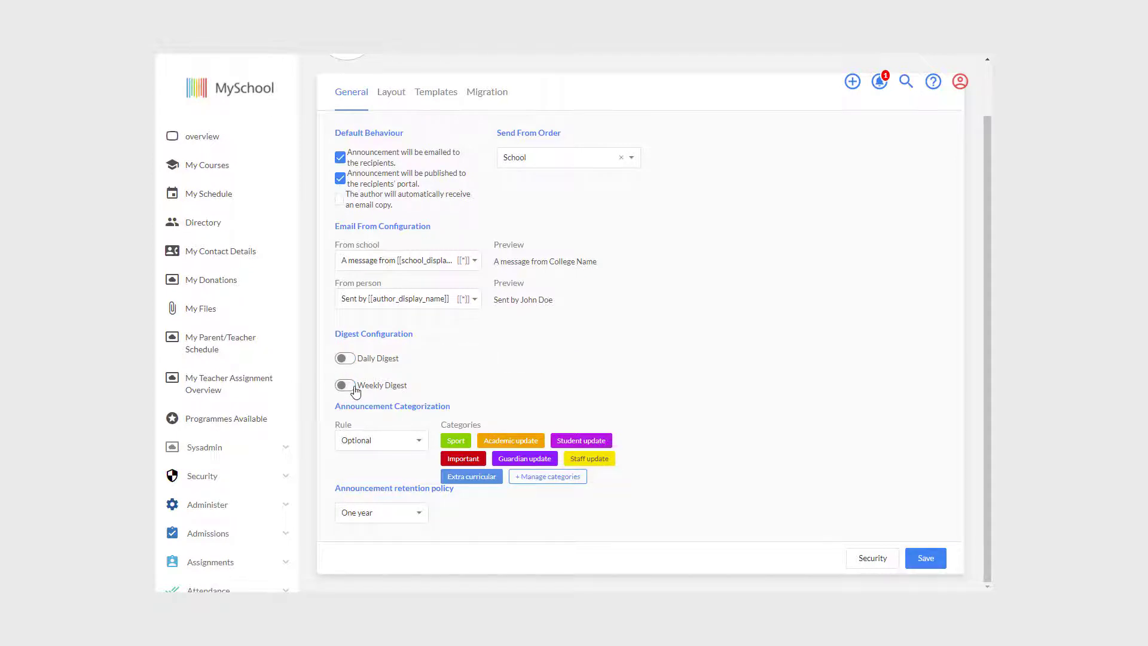
{"action": "left_click", "coordinate": [350, 386]}
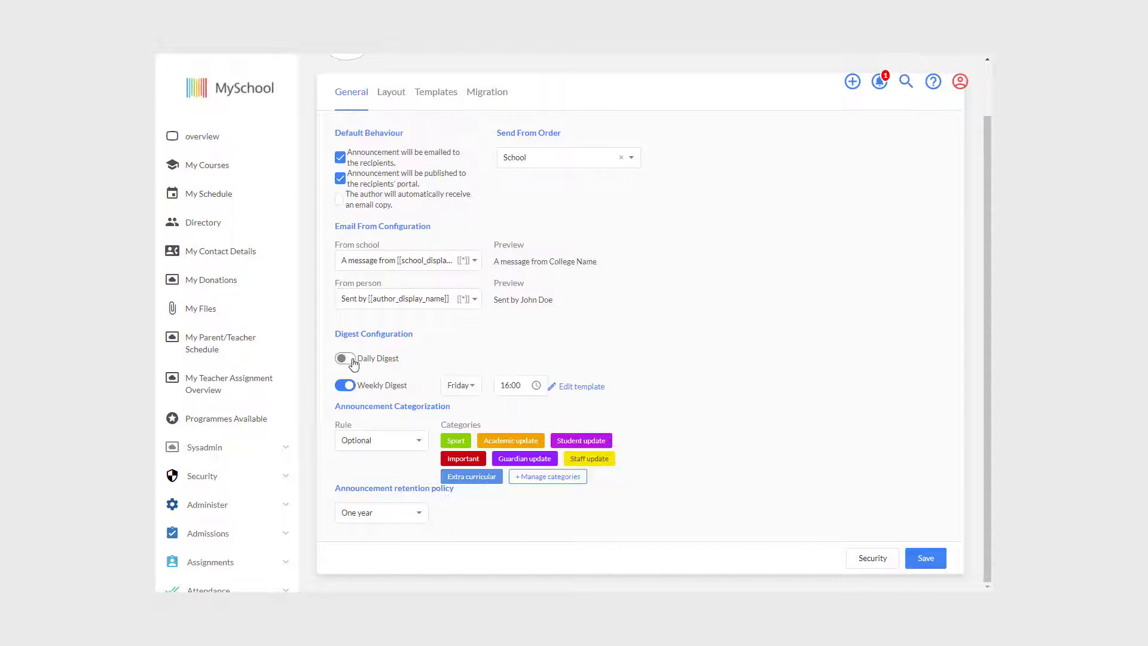
{"action": "left_click", "coordinate": [348, 359]}
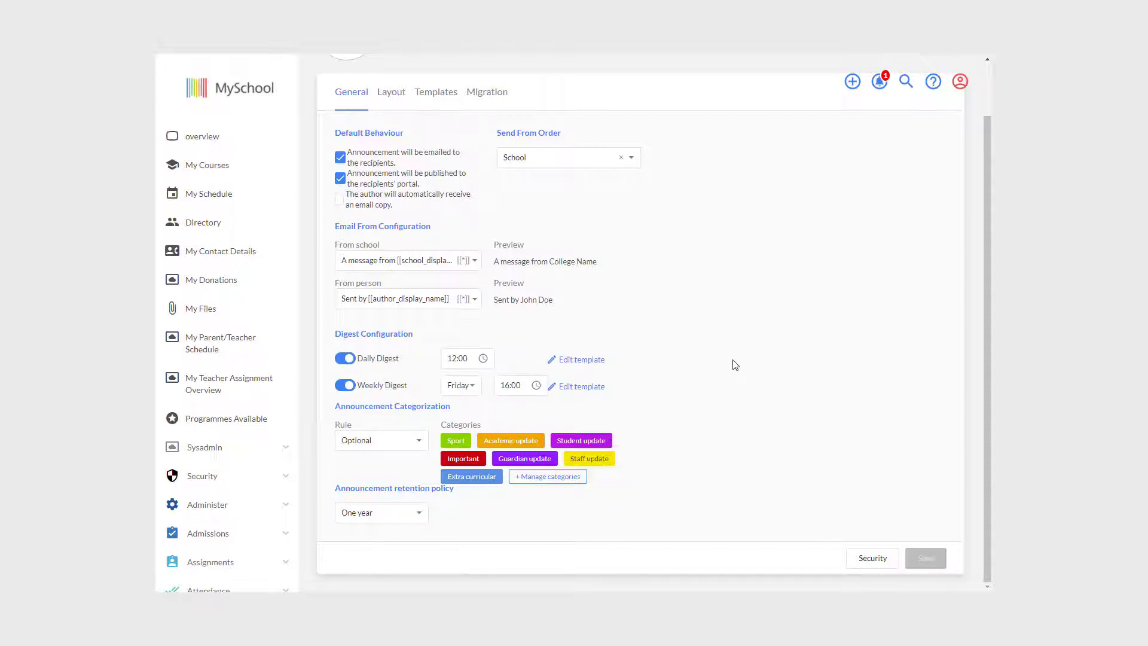
Set the daily digest template's subject to "Hi, [[recipient_first_name]] here is your daily digest from MySchool" and view the body placeholders.
{"action": "left_click", "coordinate": [594, 360]}
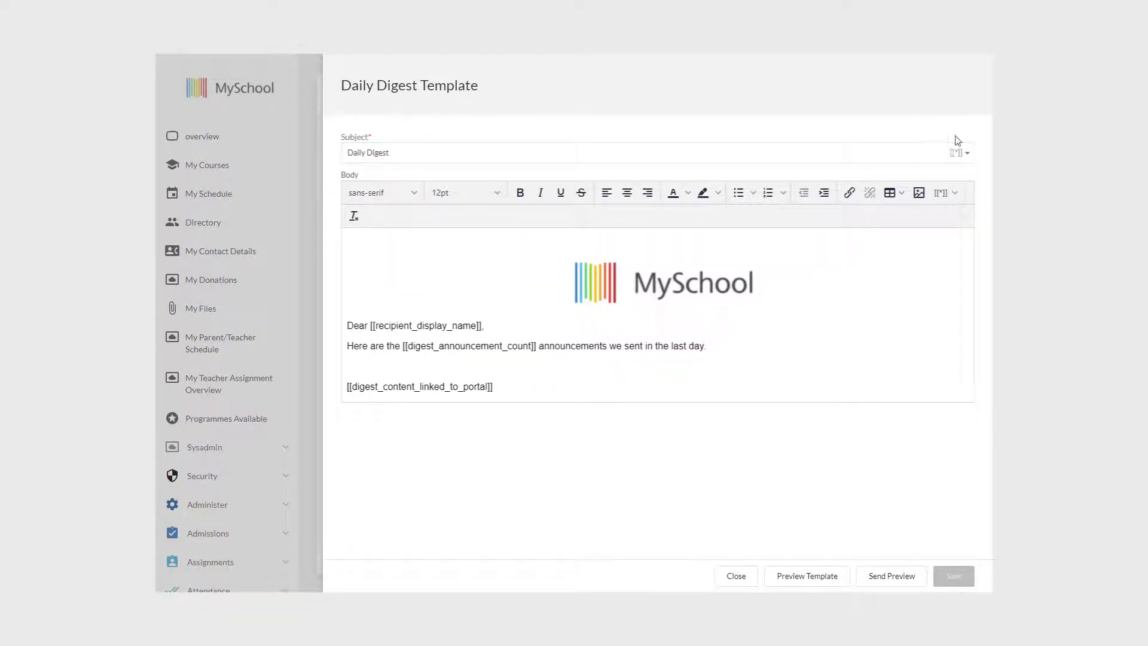
{"action": "left_click", "coordinate": [967, 154]}
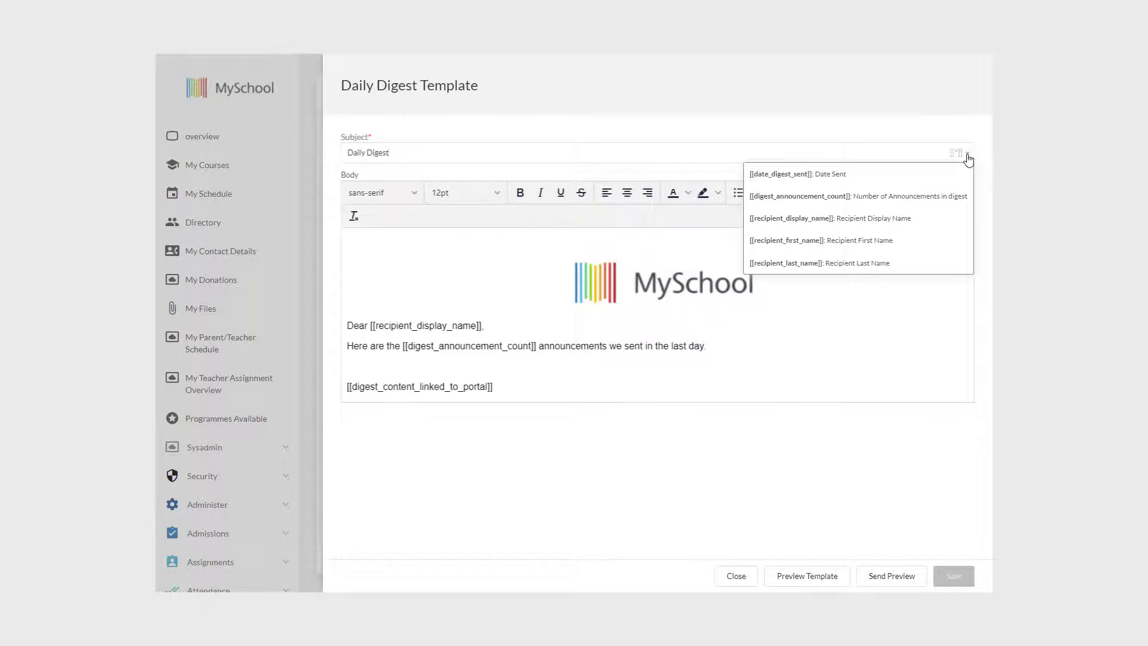
{"action": "left_click", "coordinate": [348, 152]}
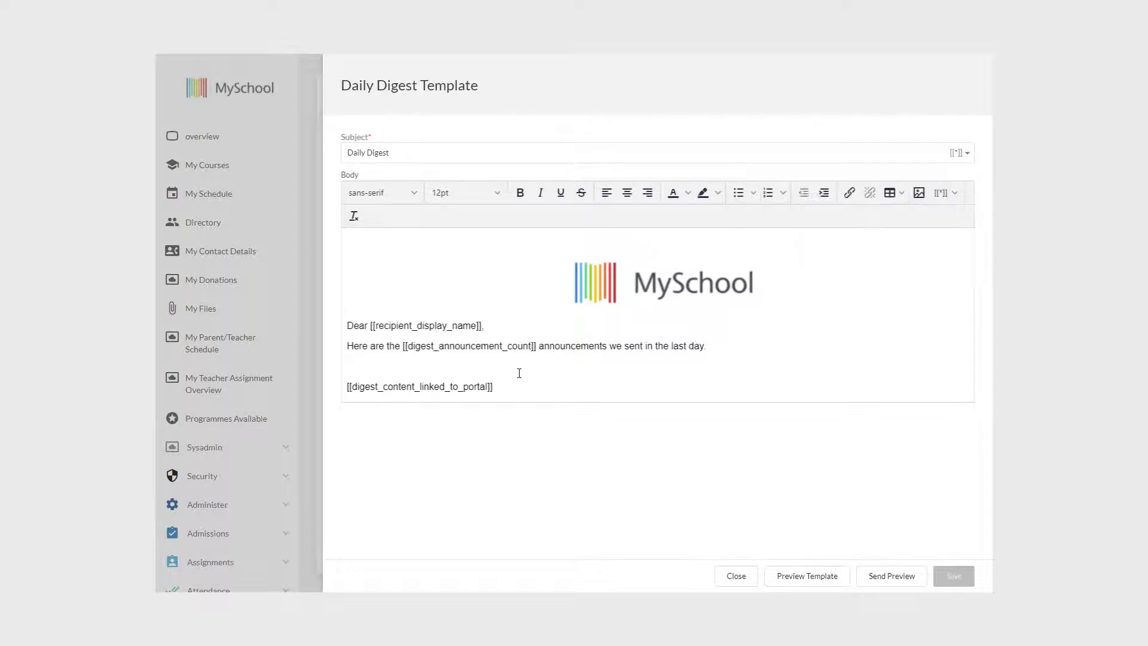
{"action": "left_click", "coordinate": [940, 193]}
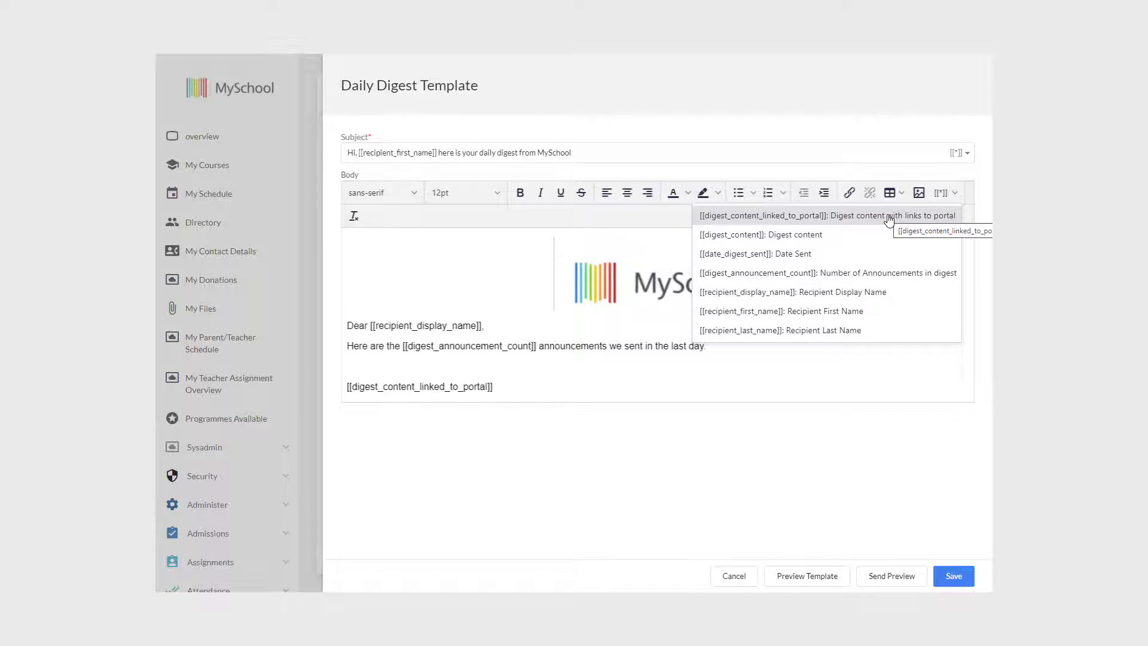
Preview the daily digest template, check the recipient name, announcement count and announcement list, and close the preview.
{"action": "left_click", "coordinate": [814, 577]}
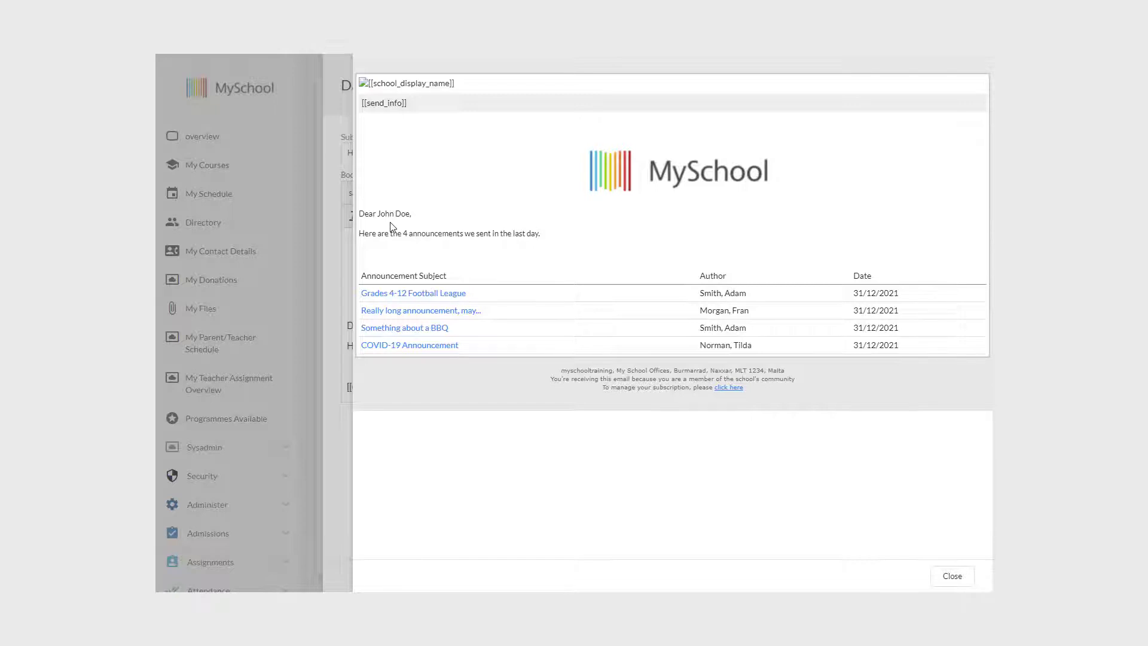
{"action": "left_click_drag", "start_coordinate": [377, 213], "coordinate": [412, 213]}
{"action": "left_click_drag", "start_coordinate": [404, 233], "coordinate": [462, 235]}
{"action": "left_click_drag", "start_coordinate": [362, 291], "coordinate": [968, 343]}
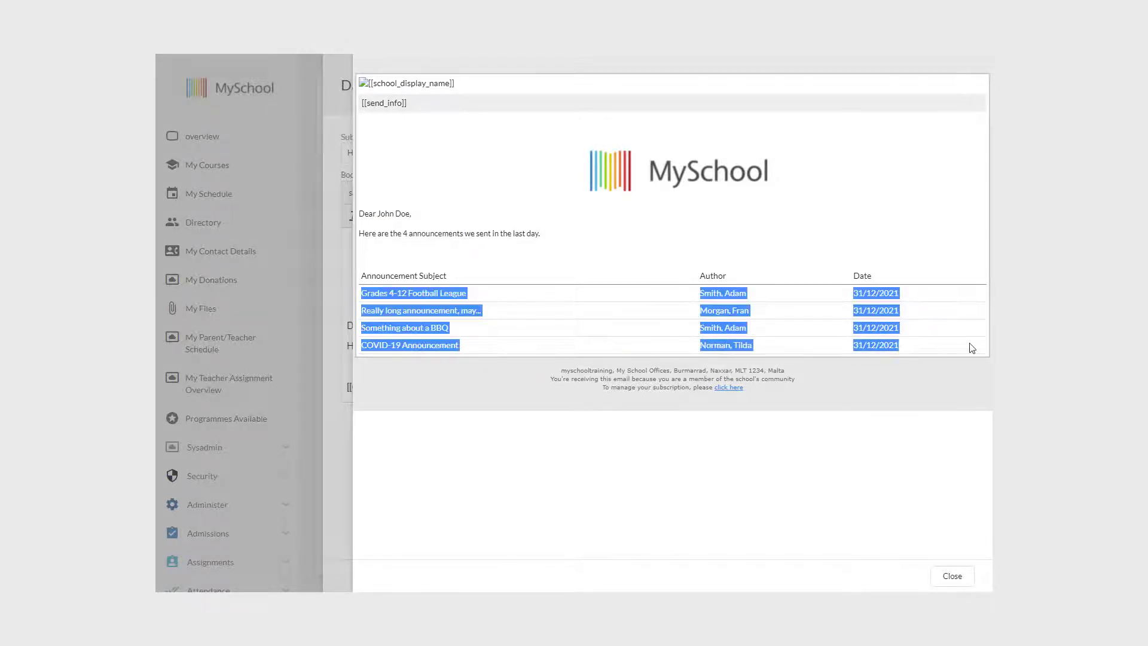
{"action": "left_click", "coordinate": [766, 479]}
{"action": "left_click", "coordinate": [952, 576]}
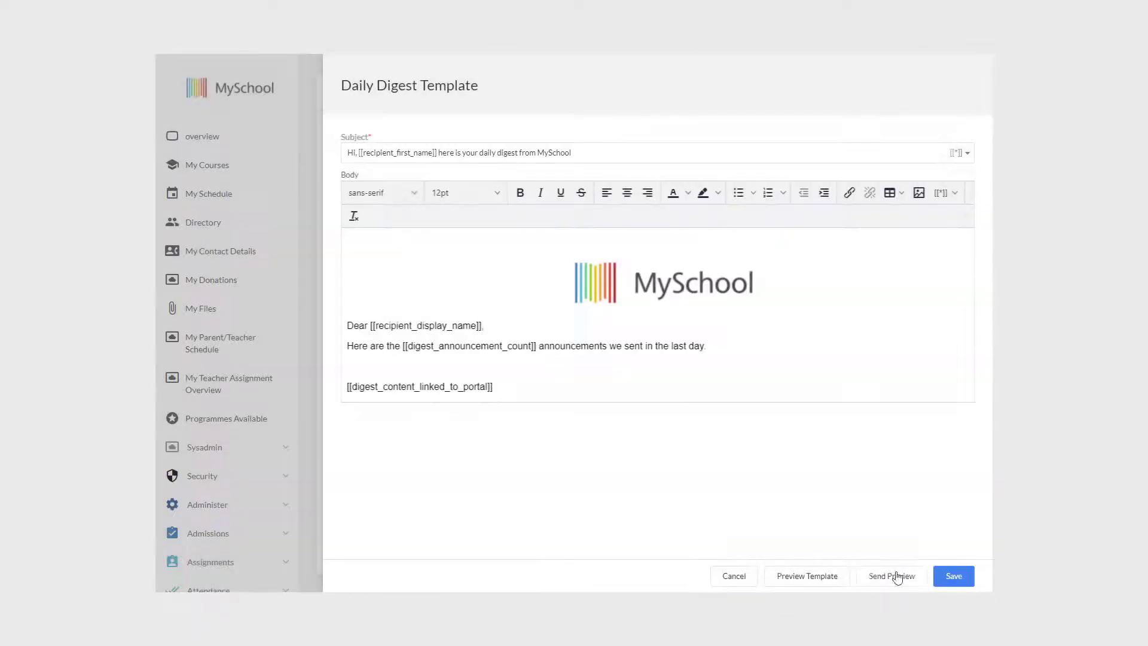
Send a preview of the daily digest template to the prefilled e-mail address and save the template.
{"action": "left_click", "coordinate": [890, 576]}
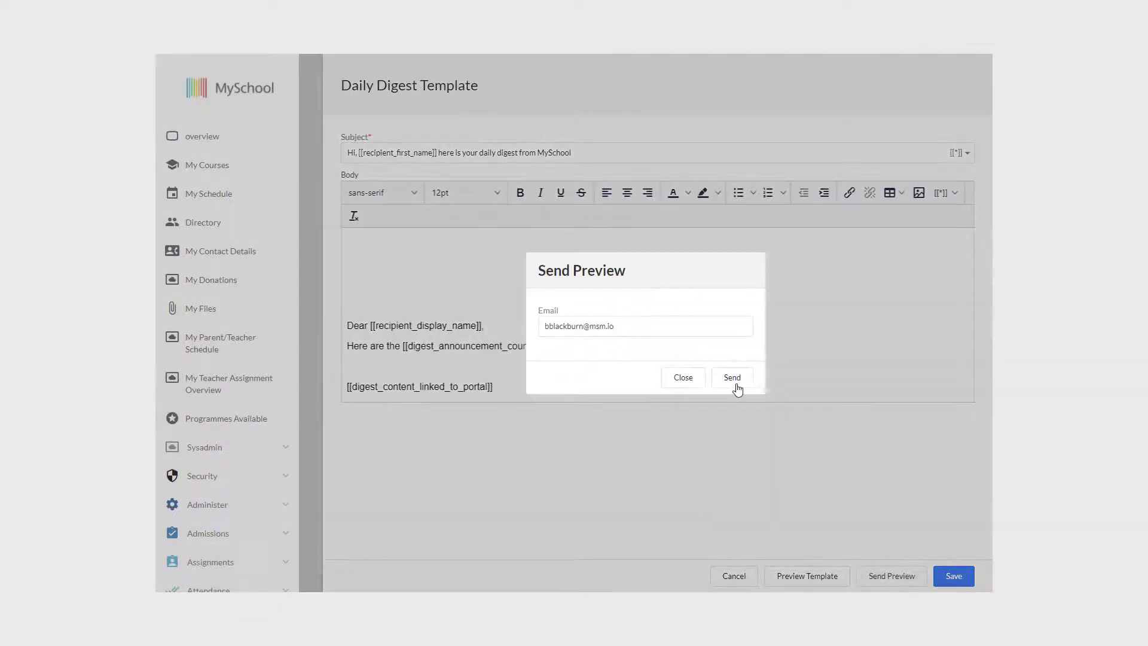
{"action": "left_click", "coordinate": [739, 383]}
{"action": "left_click", "coordinate": [683, 382]}
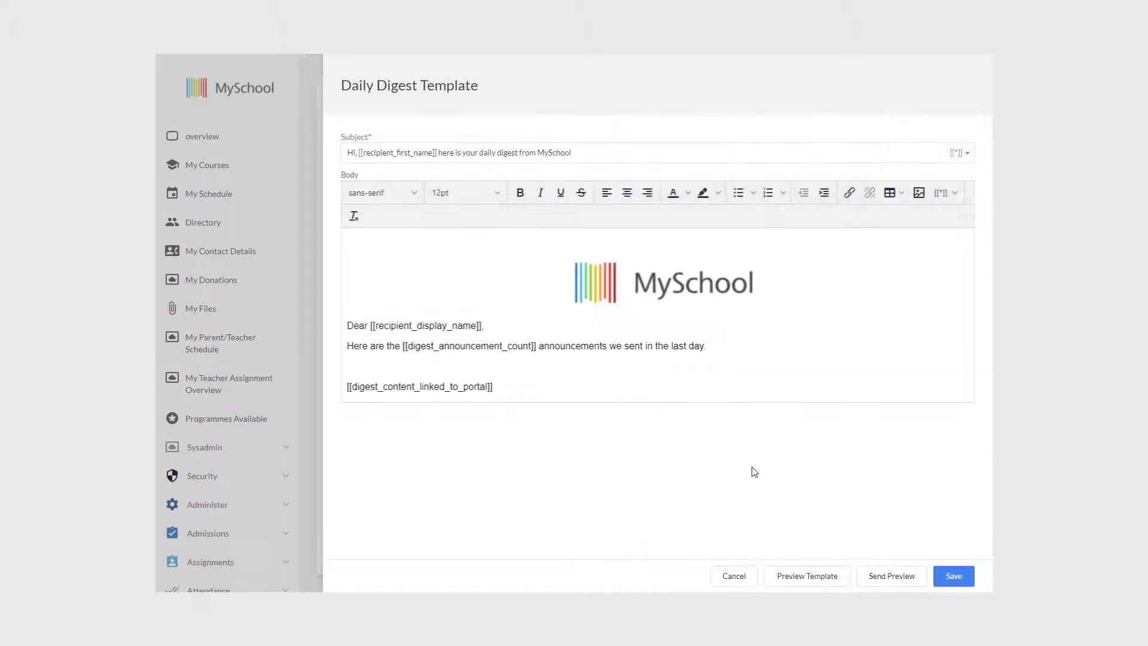
{"action": "left_click", "coordinate": [954, 576]}
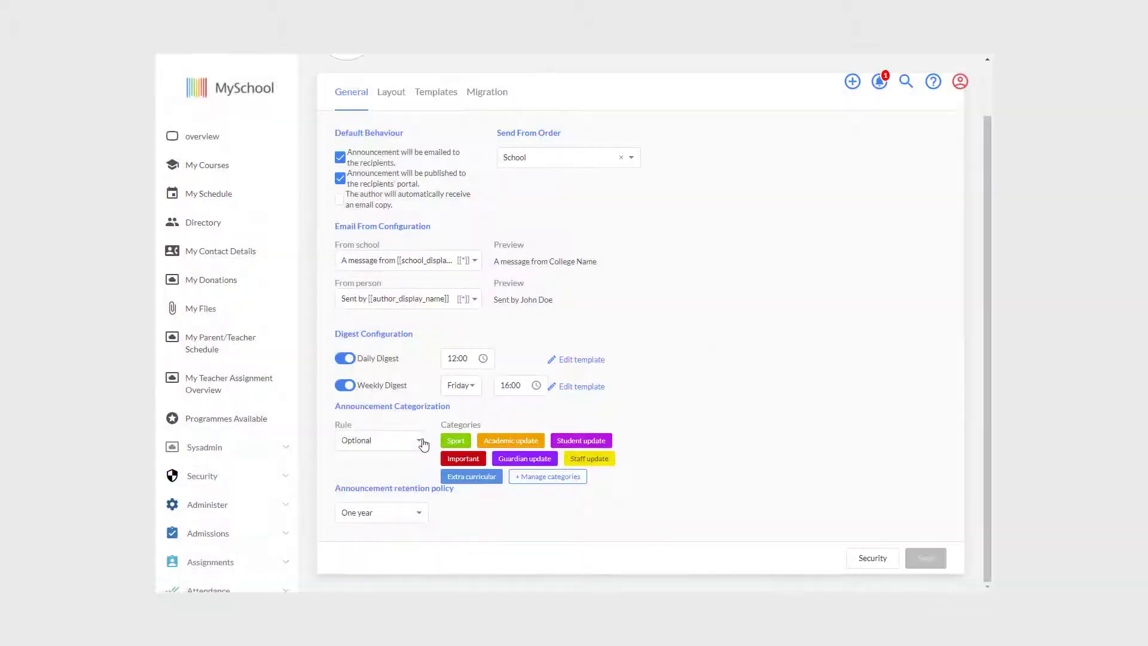
View the categorization rule options and set the announcement inbox's category filter to Important.
{"action": "left_click", "coordinate": [419, 444]}
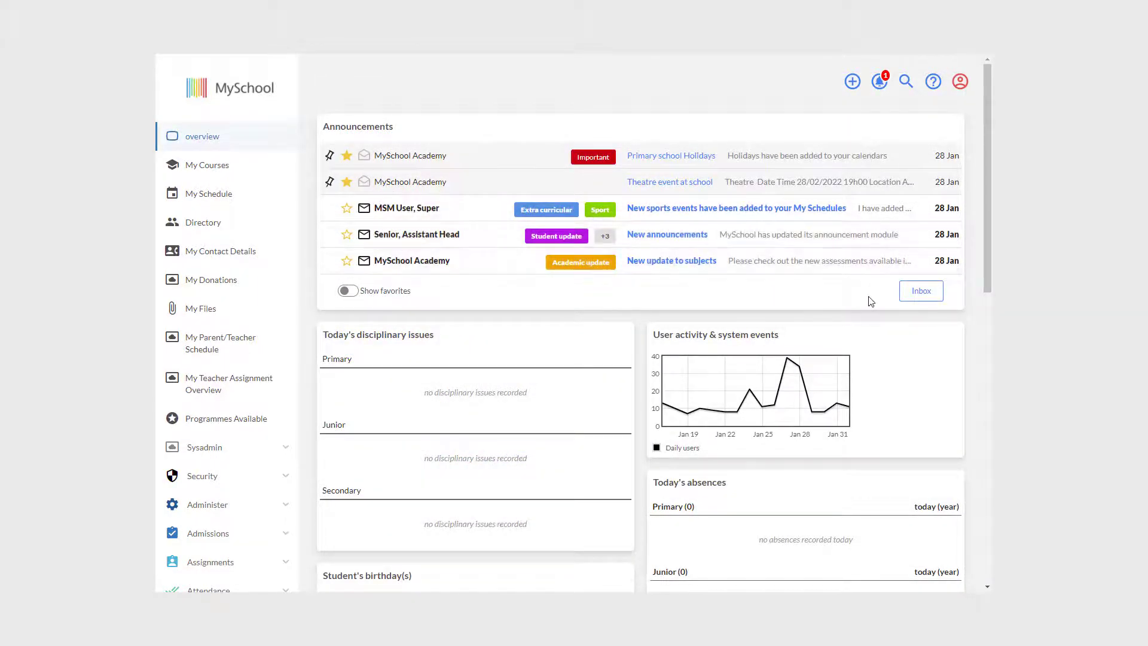
{"action": "left_click", "coordinate": [921, 291]}
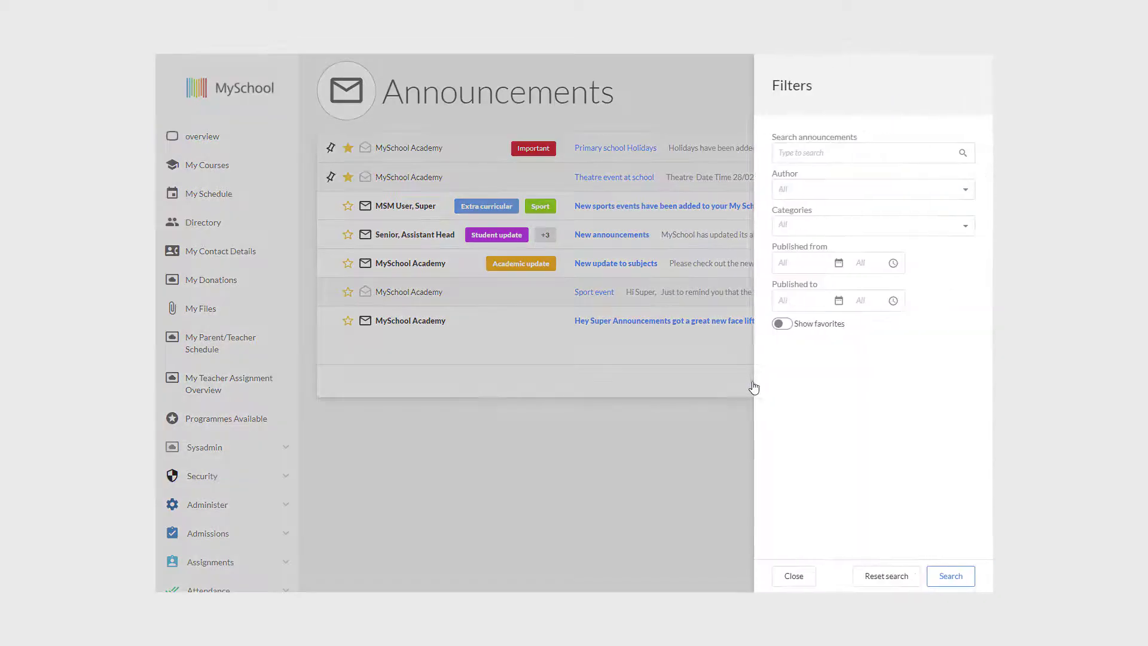
{"action": "left_click", "coordinate": [963, 227]}
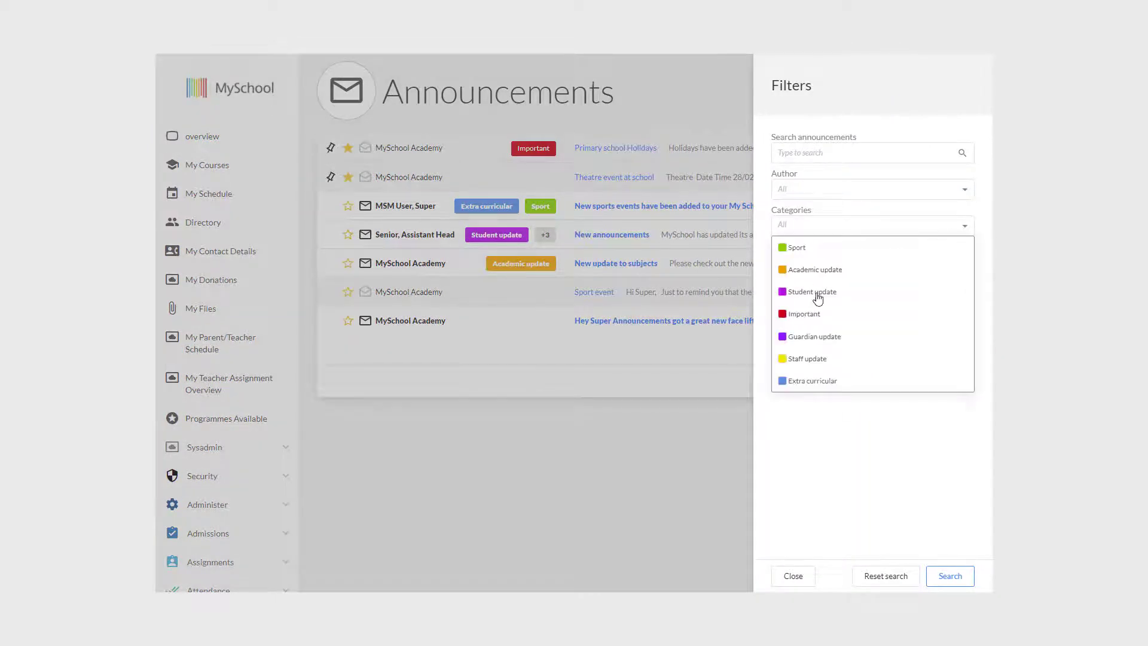
{"action": "left_click", "coordinate": [817, 315]}
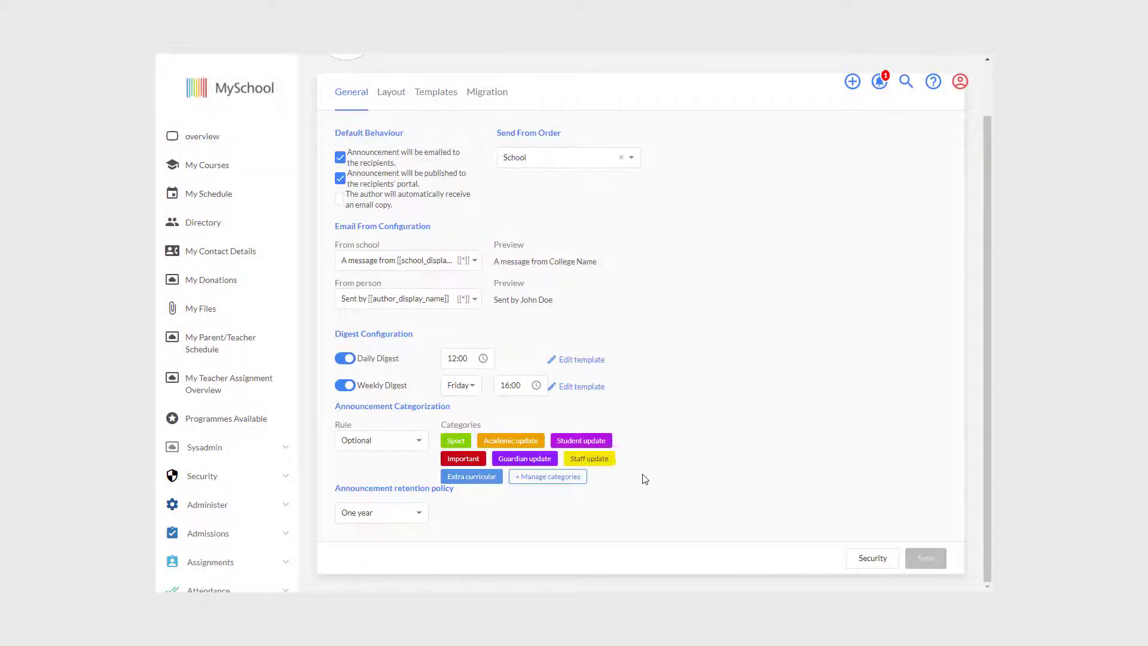
Add an announcement category named "Junior school" with the dark green colour 417505.
{"action": "left_click", "coordinate": [560, 483]}
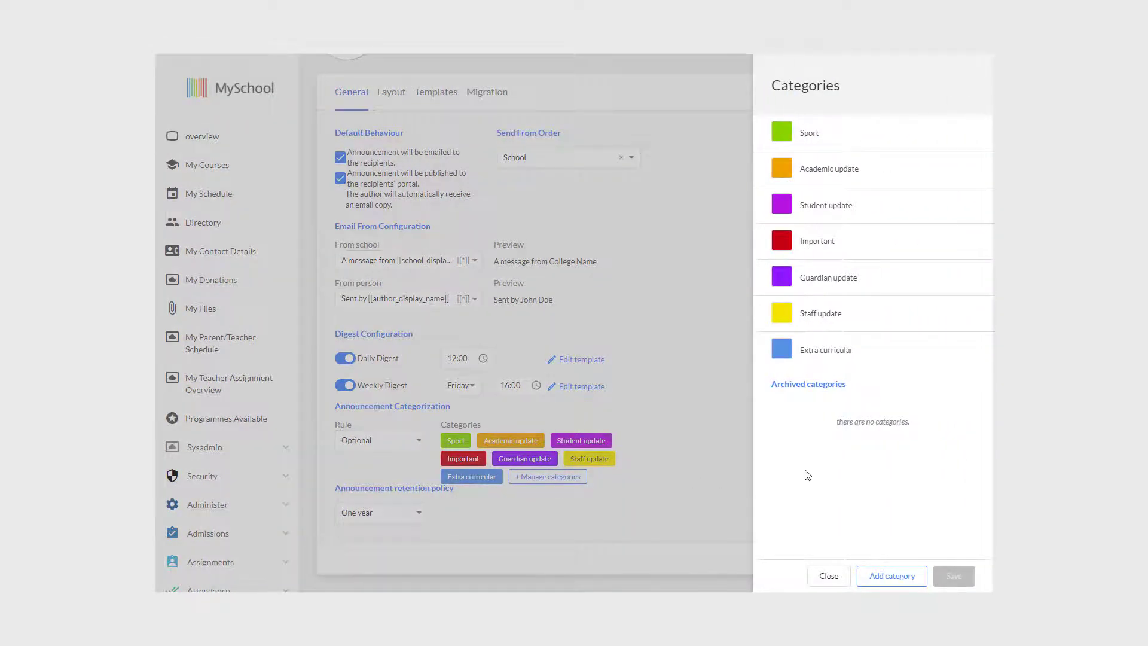
{"action": "left_click", "coordinate": [903, 575]}
{"action": "type", "text": "Junior school"}
{"action": "left_click", "coordinate": [782, 385]}
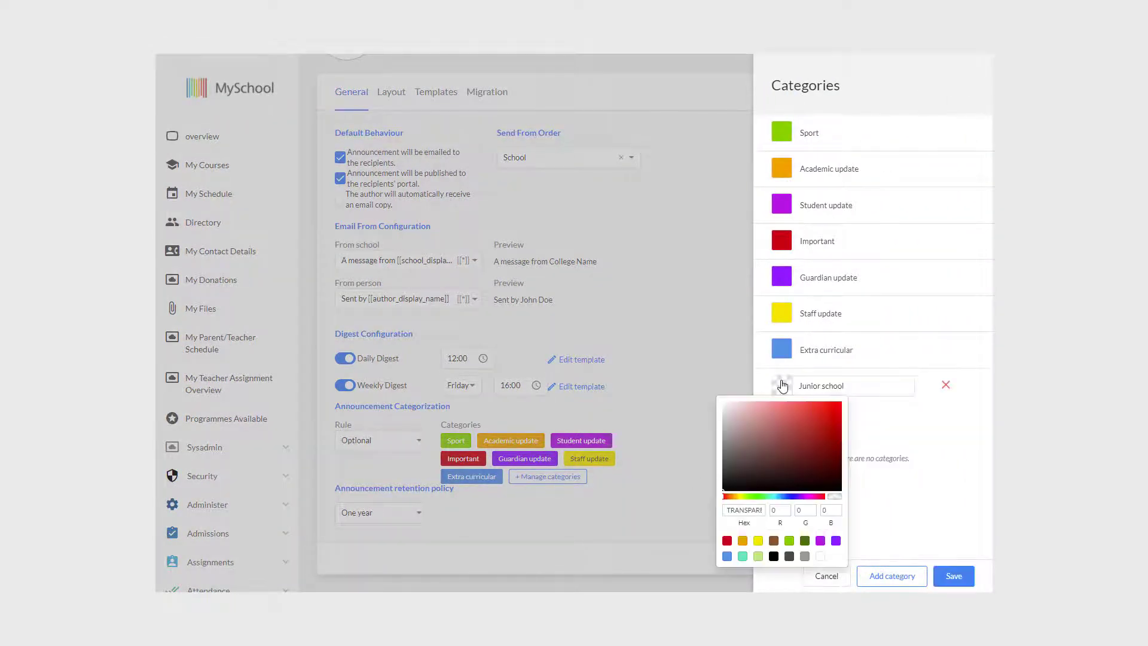
{"action": "left_click", "coordinate": [805, 541]}
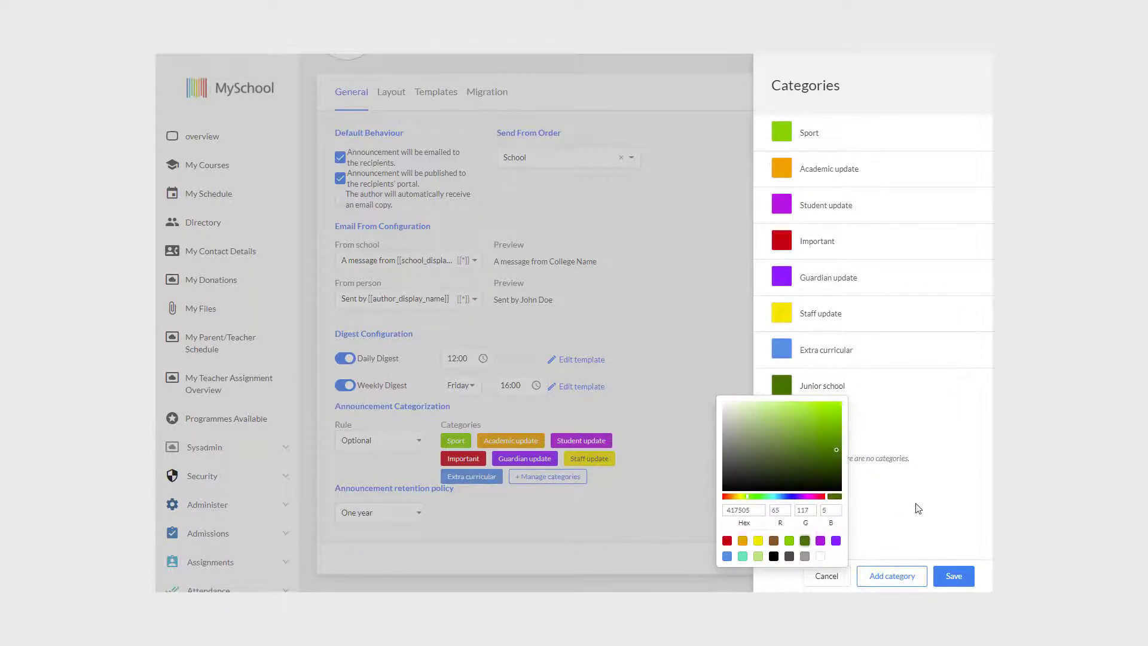
{"action": "left_click", "coordinate": [918, 508]}
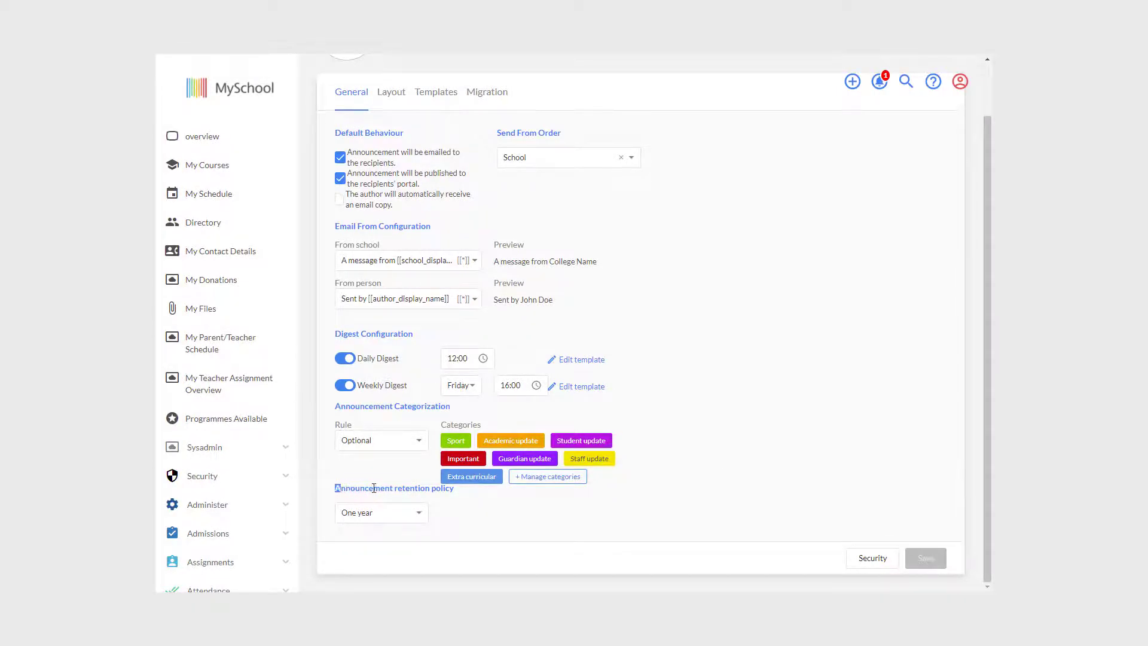
View the available announcement retention policy periods and leave the selection as it is.
{"action": "left_click_drag", "start_coordinate": [373, 487], "coordinate": [458, 491]}
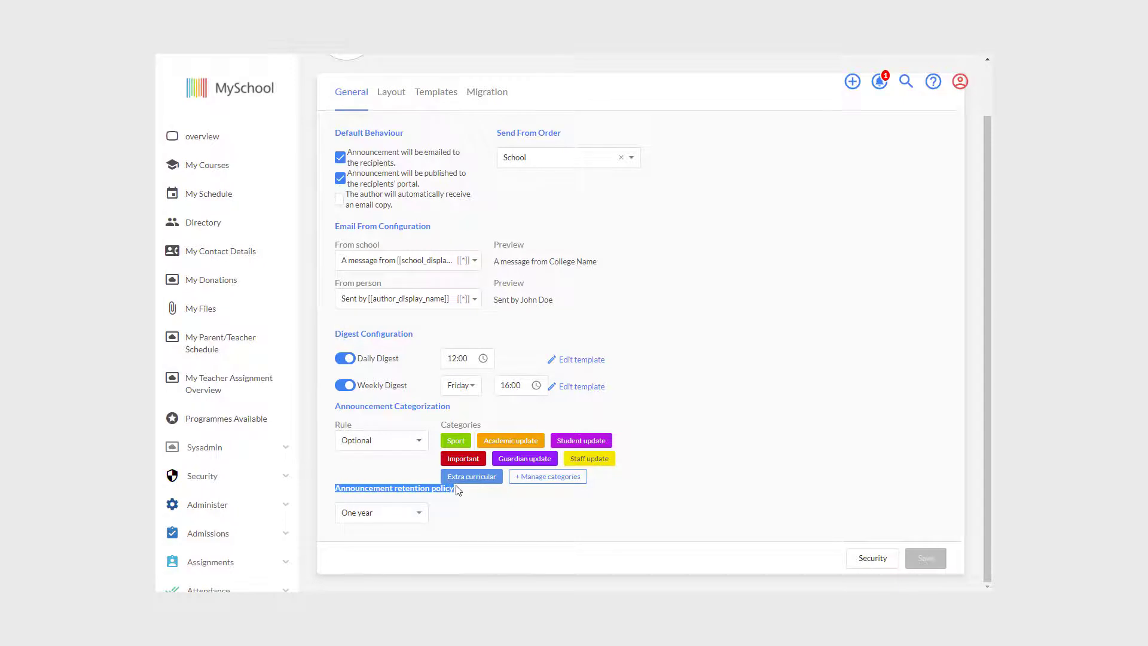
{"action": "left_click", "coordinate": [492, 526]}
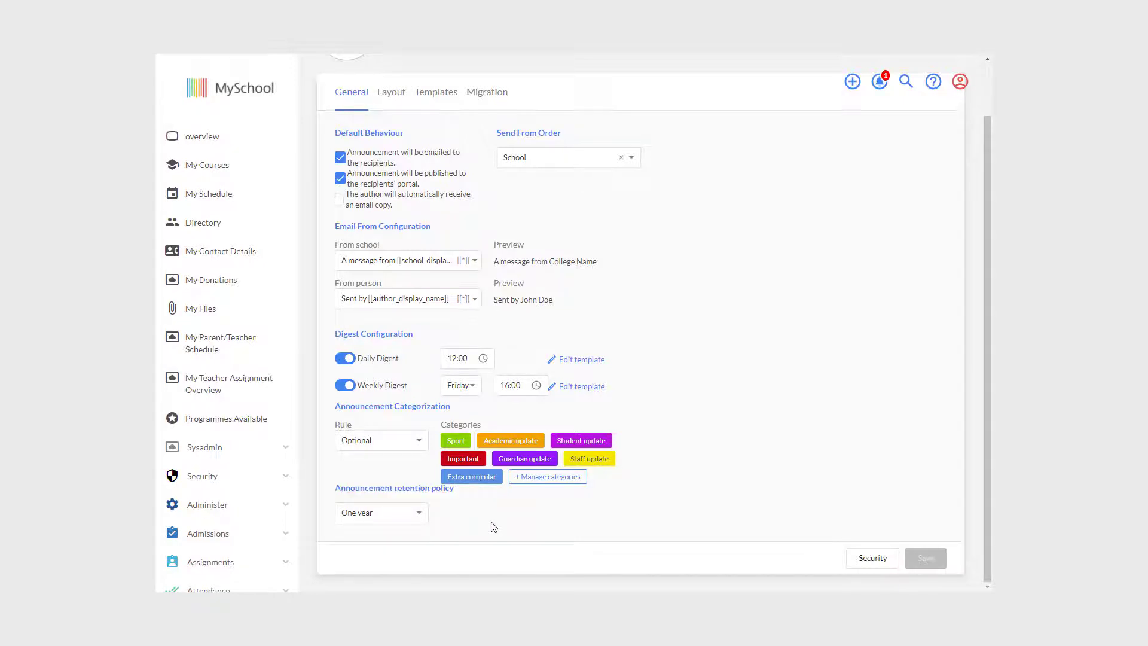
{"action": "left_click", "coordinate": [419, 521]}
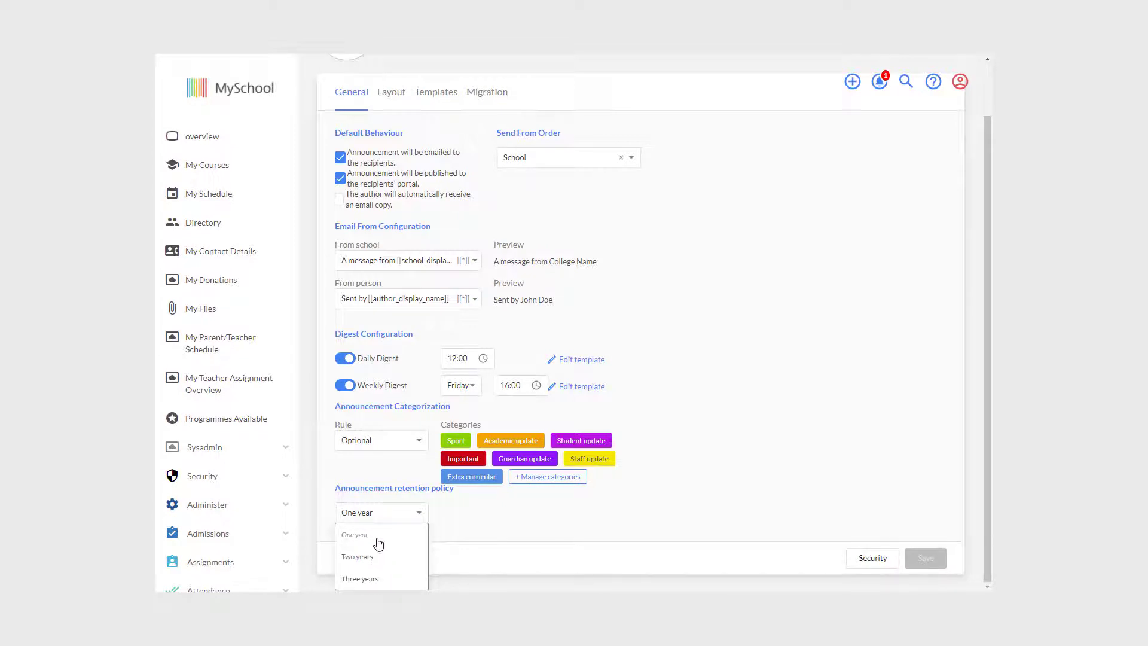
{"action": "left_click", "coordinate": [507, 536]}
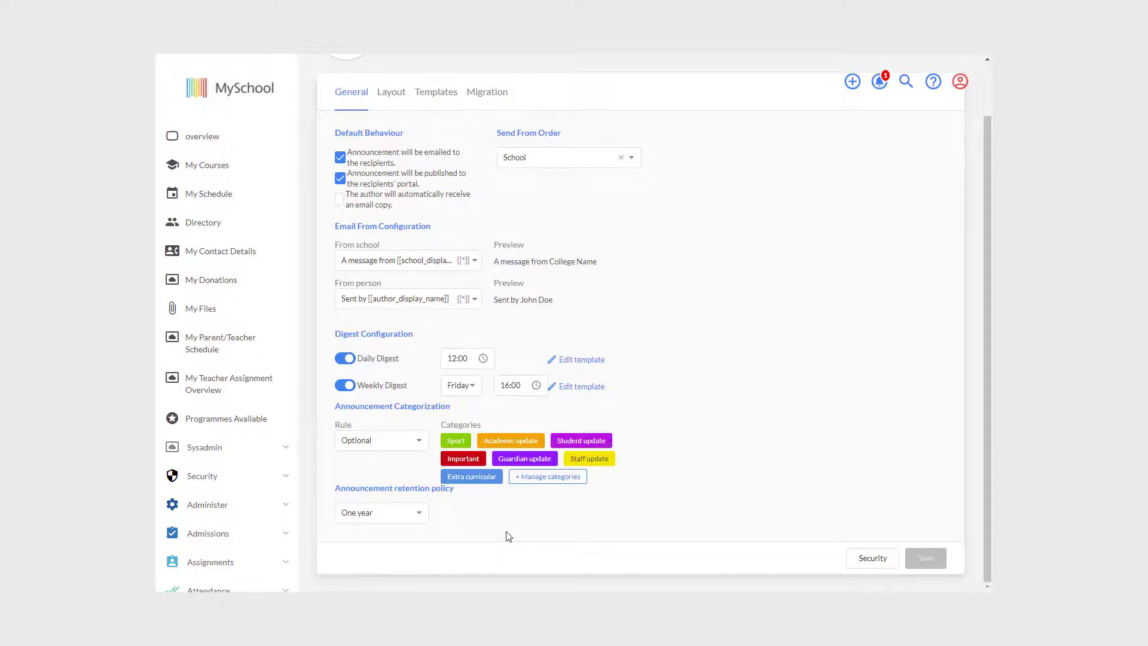
Preview the New Email Design layout in the announcement configuration and close the preview.
{"action": "scroll", "coordinate": [763, 361], "scroll_direction": "up", "scroll_amount": 1}
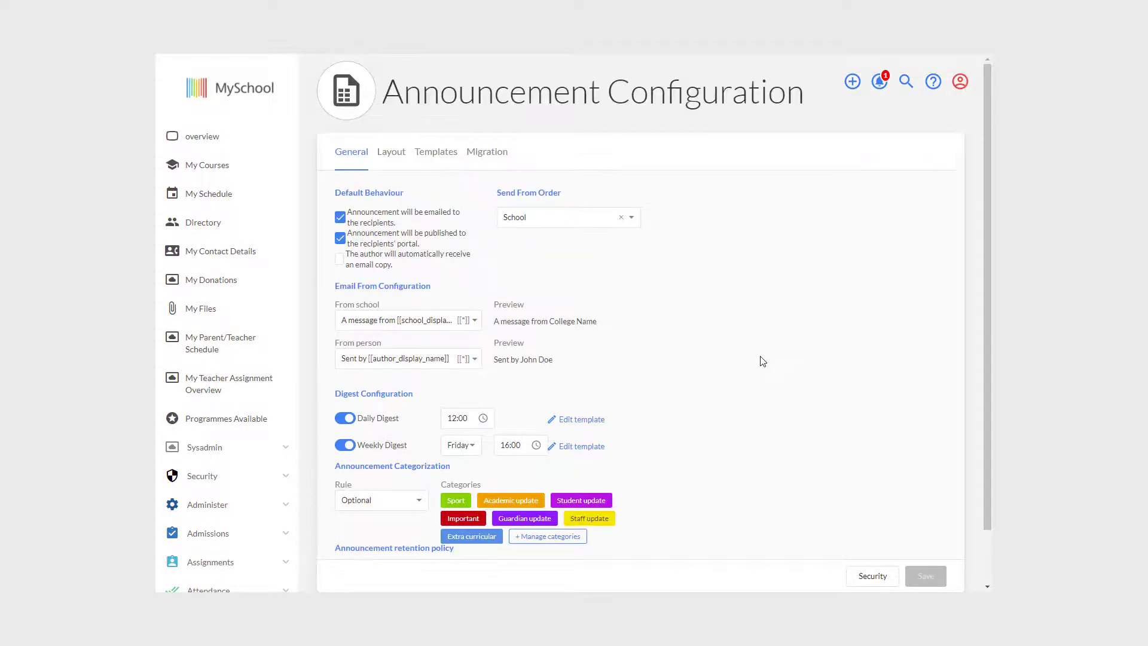
{"action": "left_click", "coordinate": [392, 155]}
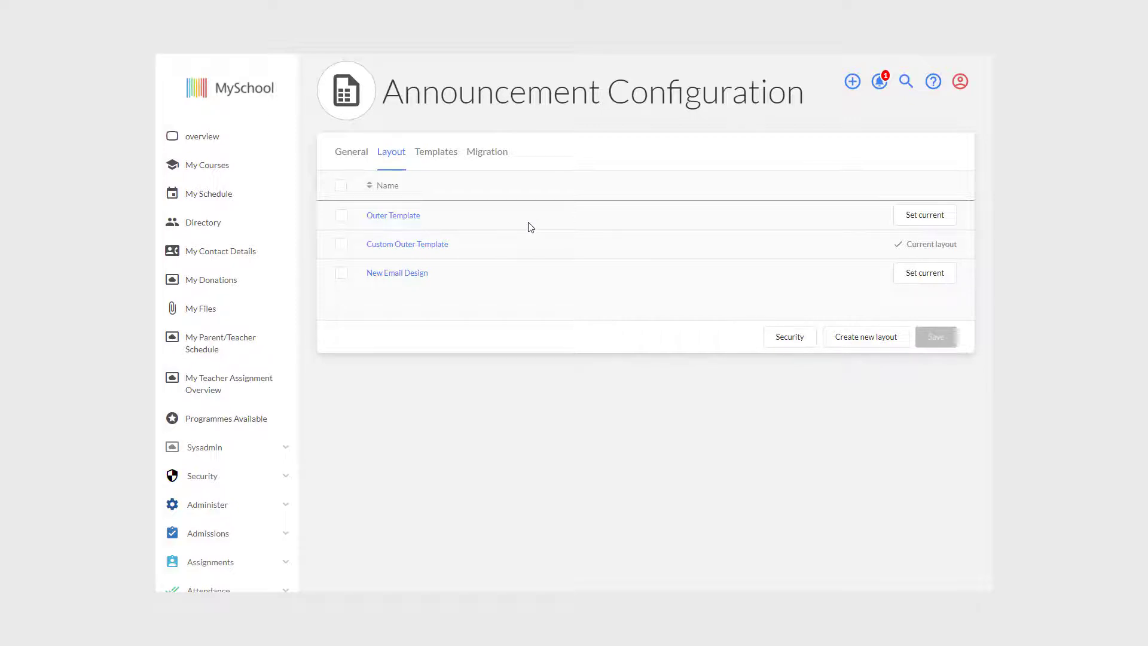
{"action": "left_click", "coordinate": [407, 275]}
{"action": "left_click", "coordinate": [807, 576]}
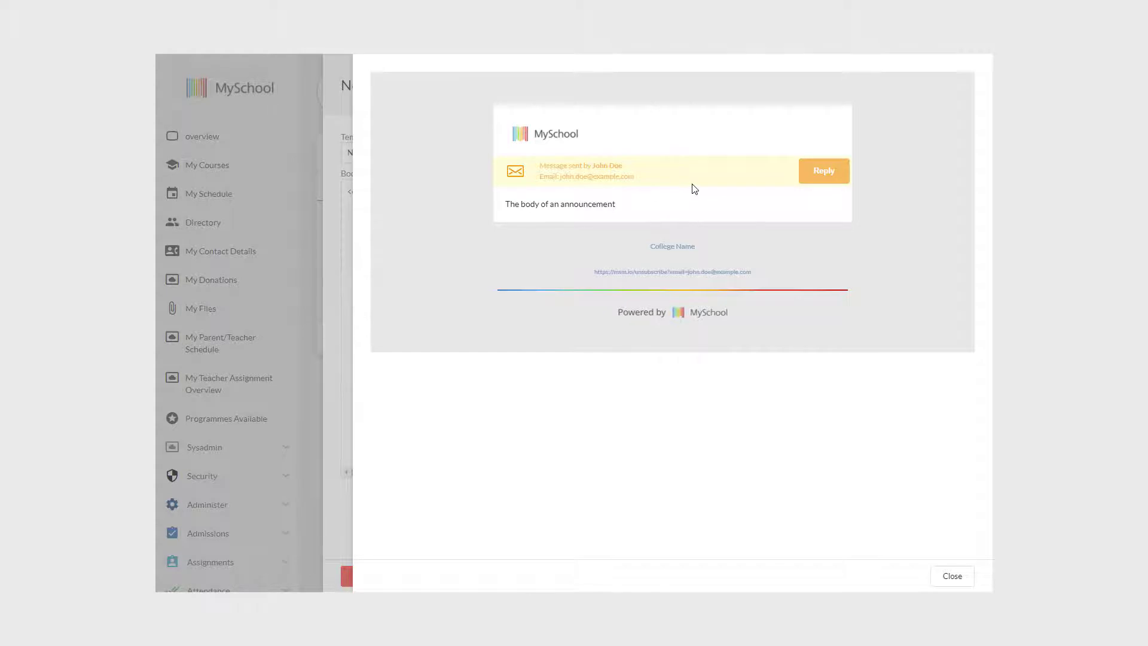
{"action": "left_click", "coordinate": [950, 580]}
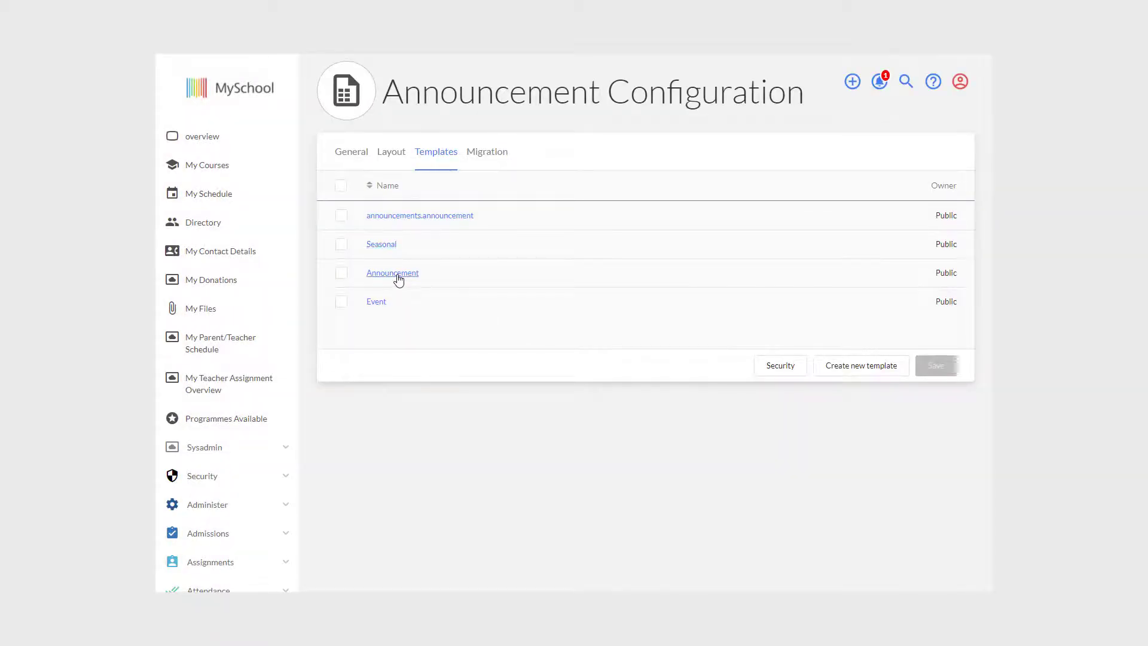
Open the Announcement template for editing and view the placeholders available for its subject.
{"action": "left_click", "coordinate": [398, 279]}
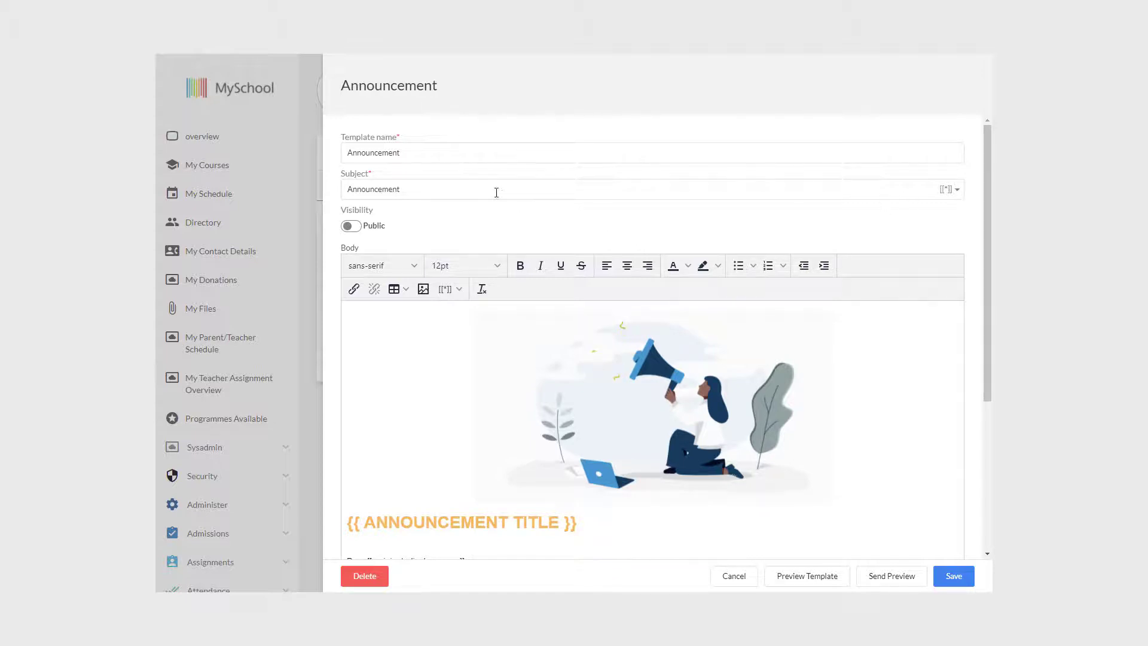
{"action": "left_click", "coordinate": [955, 192]}
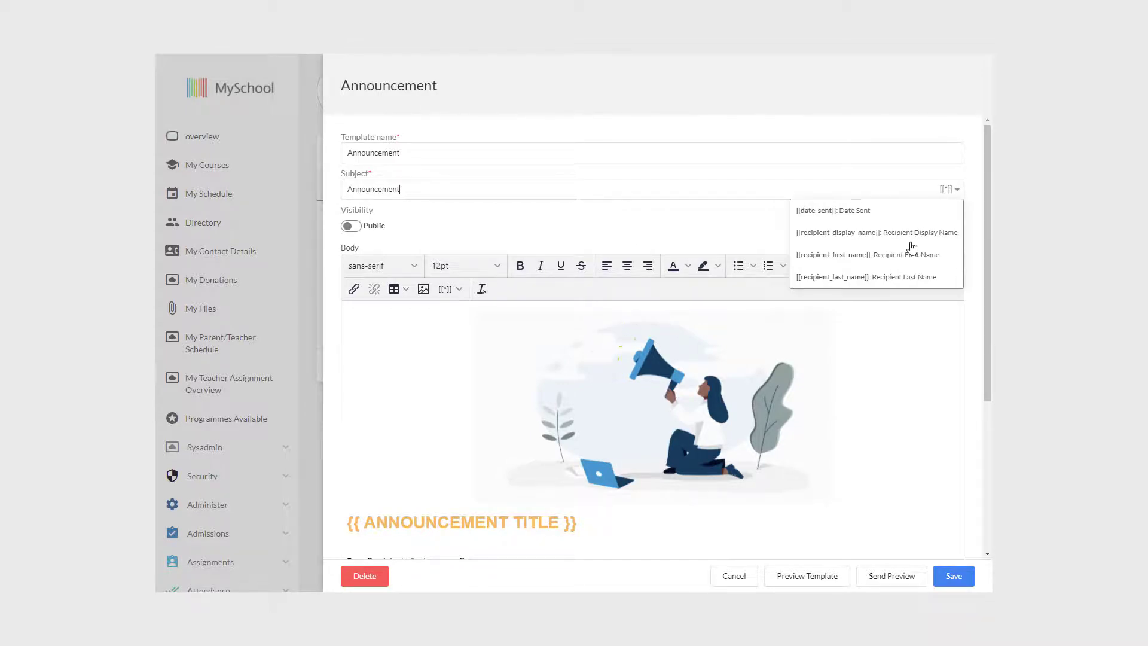
{"action": "left_click", "coordinate": [683, 235]}
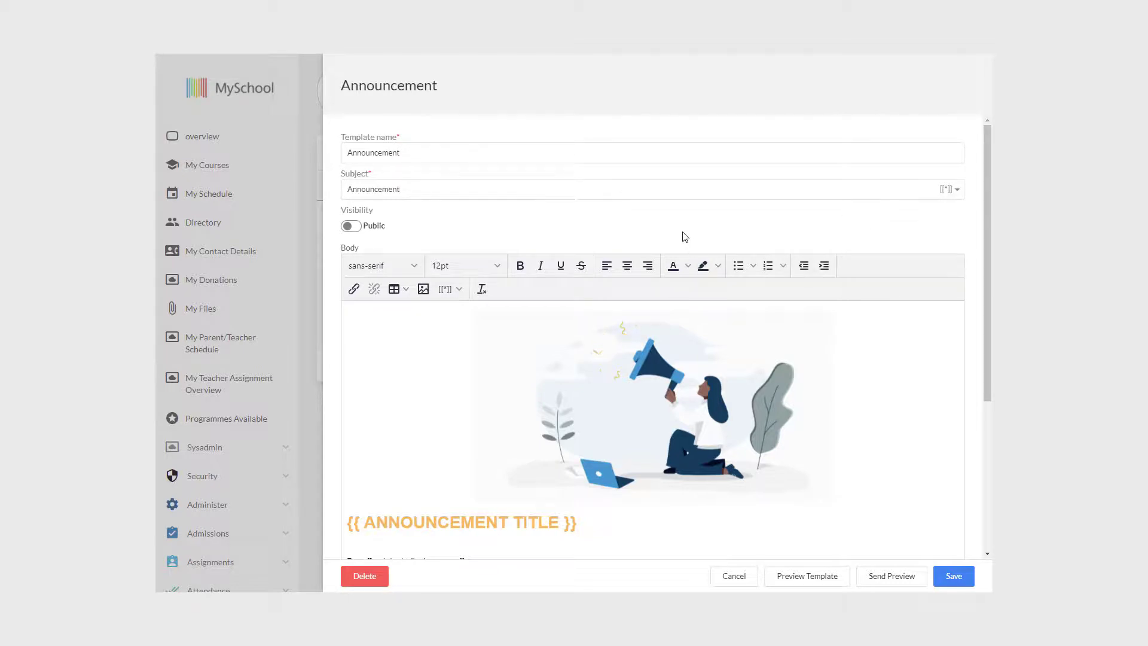
Switch the Announcement template's visibility to Private and back to Public.
{"action": "left_click", "coordinate": [358, 230]}
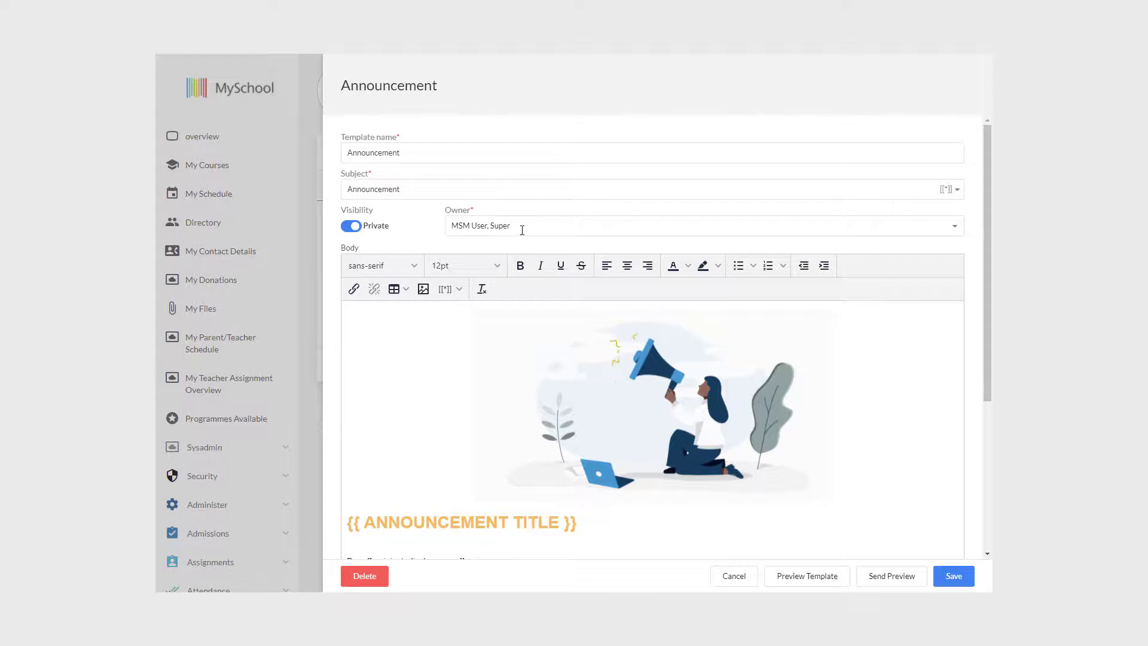
{"action": "left_click", "coordinate": [349, 231]}
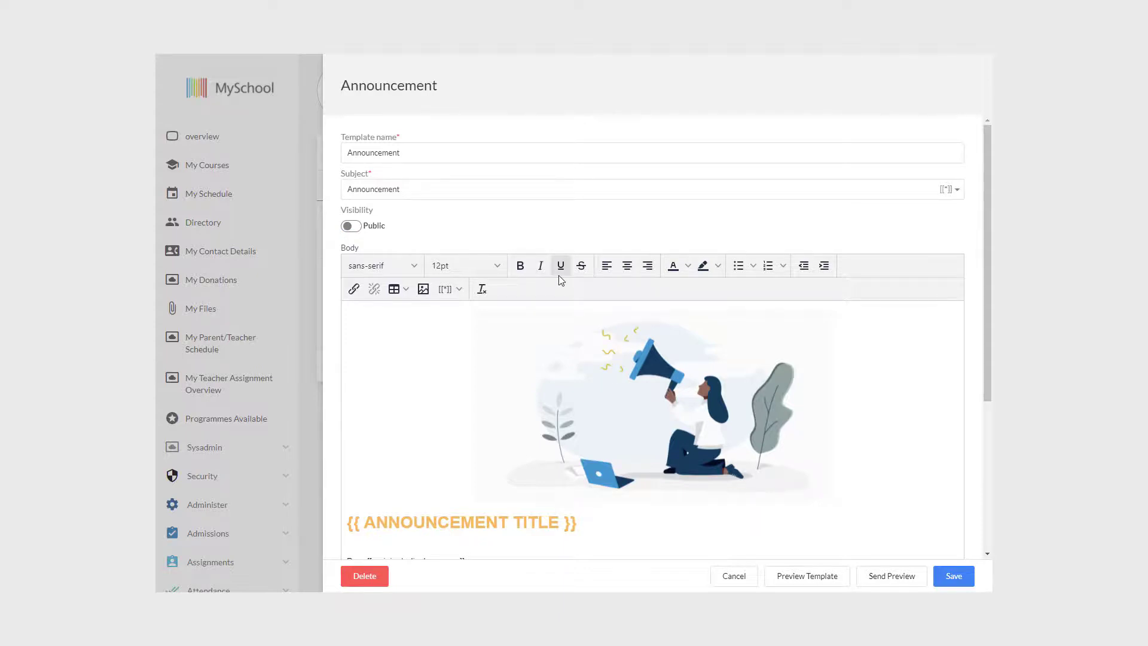
Replace the megaphone illustration above the announcement title with the small MySchool logo image.
{"action": "scroll", "coordinate": [615, 303], "scroll_direction": "down", "scroll_amount": 2}
{"action": "left_click", "coordinate": [660, 279]}
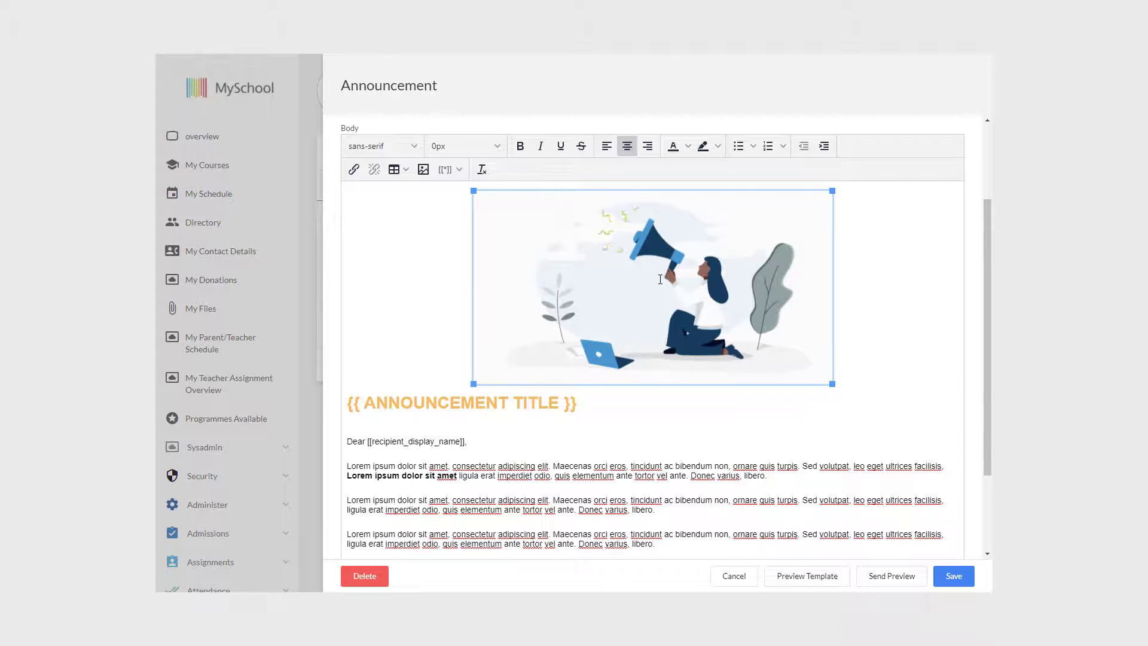
{"action": "key", "text": "Delete"}
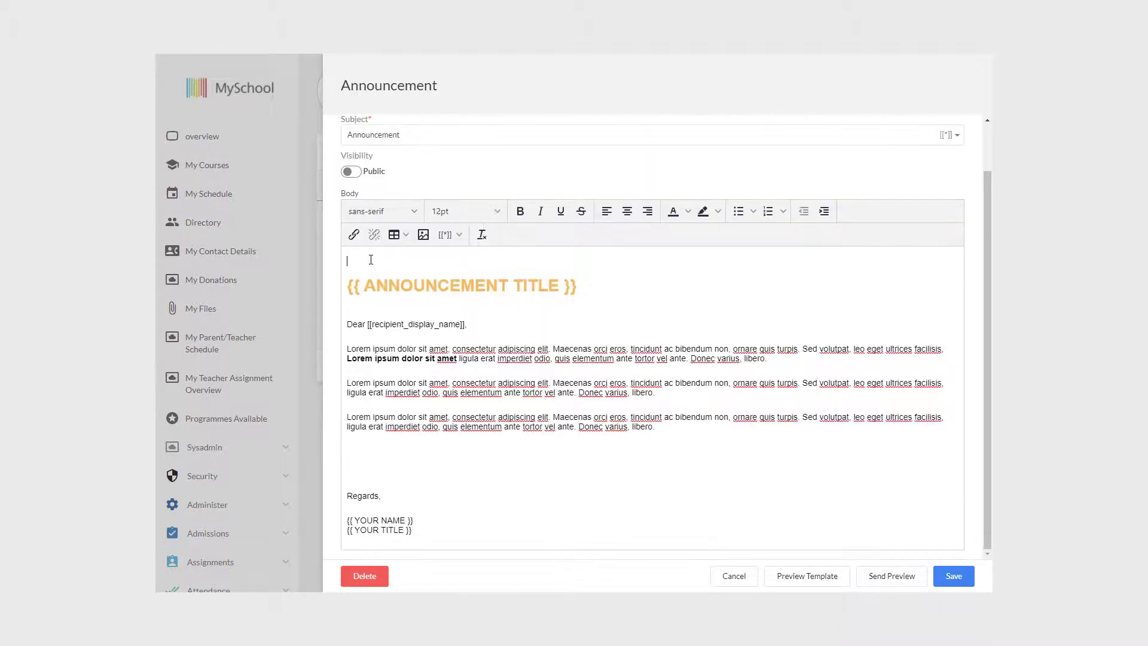
{"action": "right_click", "coordinate": [345, 250]}
{"action": "left_click", "coordinate": [384, 351]}
{"action": "left_click", "coordinate": [368, 236]}
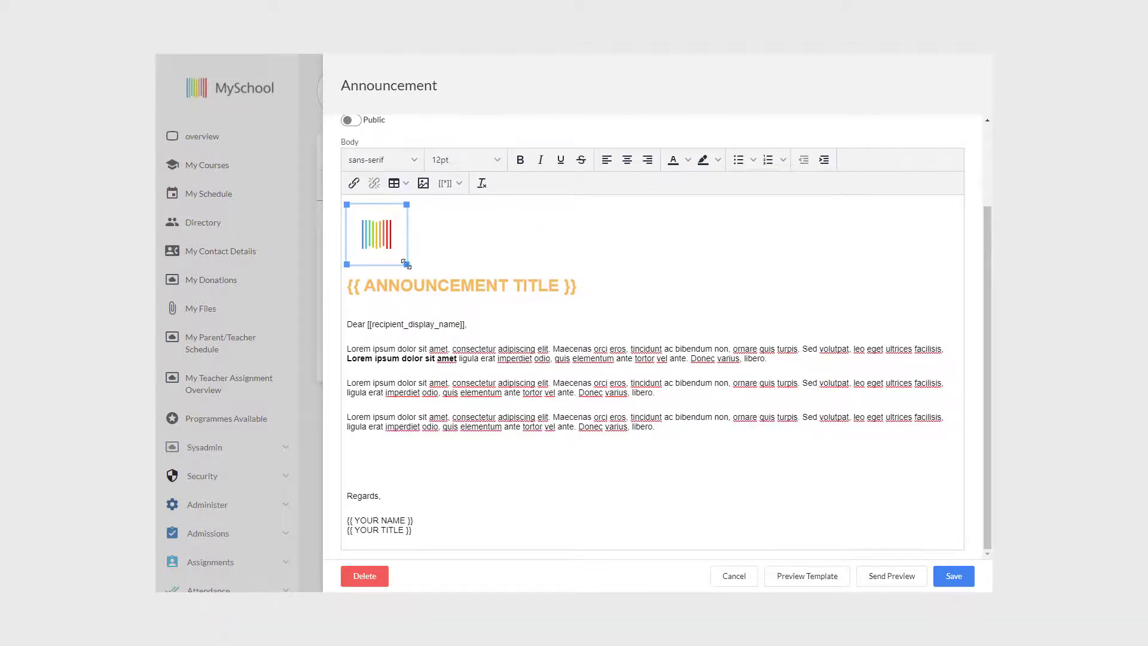
{"action": "mouse_move", "coordinate": [406, 264]}
{"action": "left_mouse_down"}
{"action": "mouse_move", "coordinate": [526, 343]}
{"action": "mouse_move", "coordinate": [407, 281]}
{"action": "left_mouse_up"}
{"action": "left_click", "coordinate": [508, 246]}
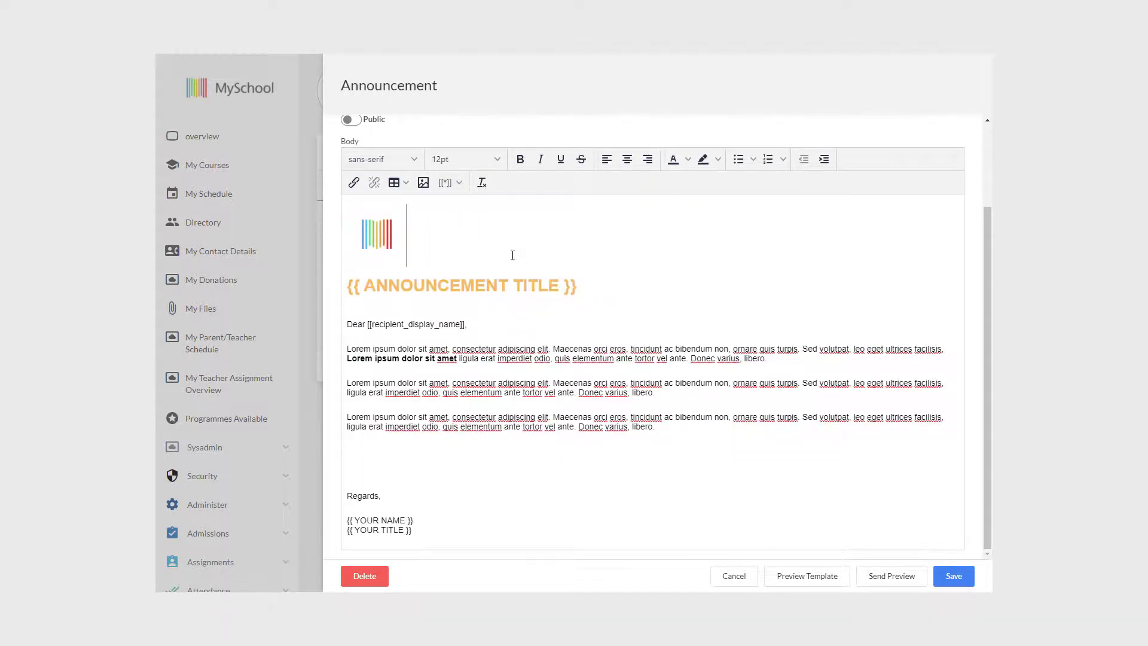
Replace the lorem ipsum paragraphs with "This is to inform you of the next training session for the football team. The sessions will be" and three "date" bullets.
{"action": "left_click_drag", "start_coordinate": [347, 349], "coordinate": [701, 439]}
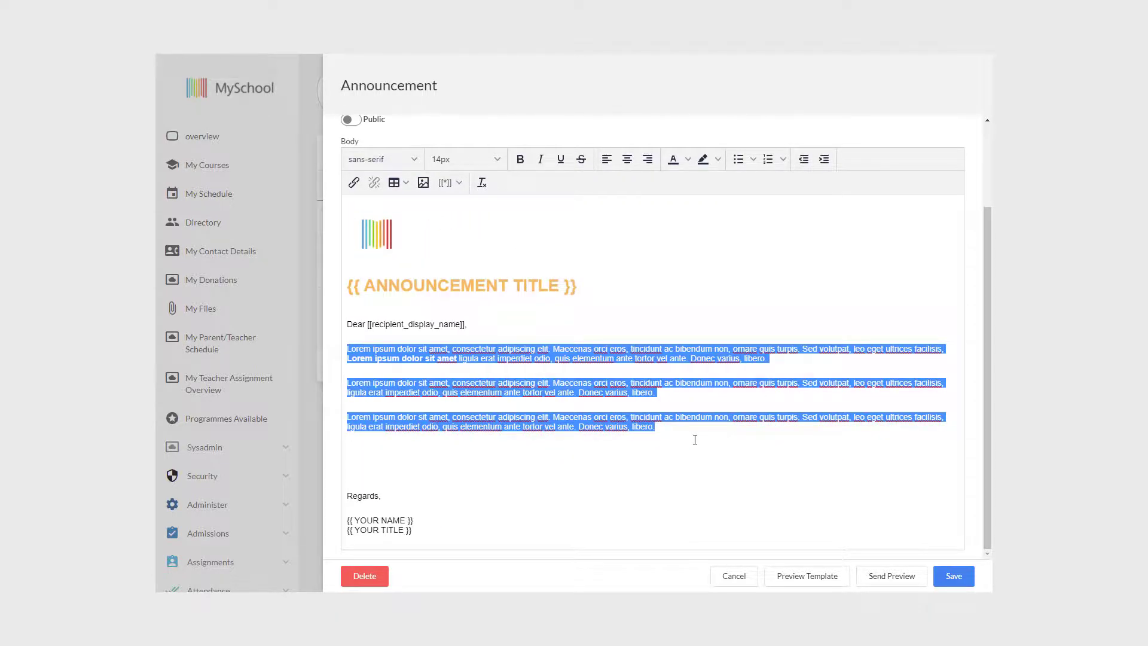
{"action": "key", "text": "BackSpace"}
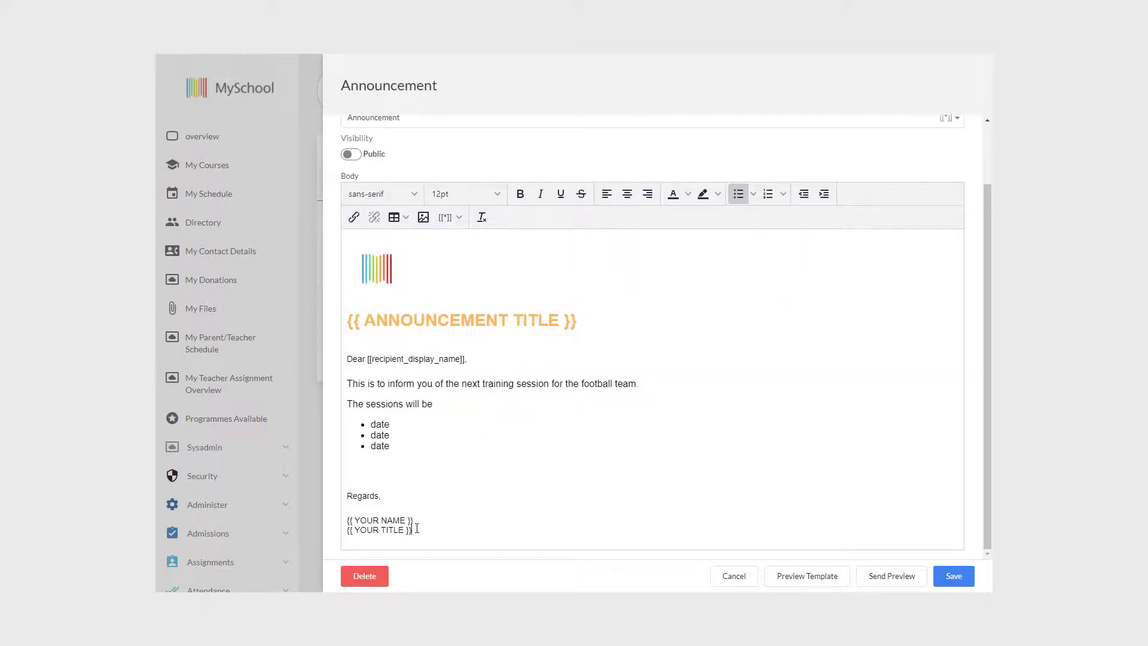
Replace the name and title placeholders under "Regards," with "The coach" and preview the template.
{"action": "left_click_drag", "start_coordinate": [416, 528], "coordinate": [332, 523]}
{"action": "key", "text": "BackSpace"}
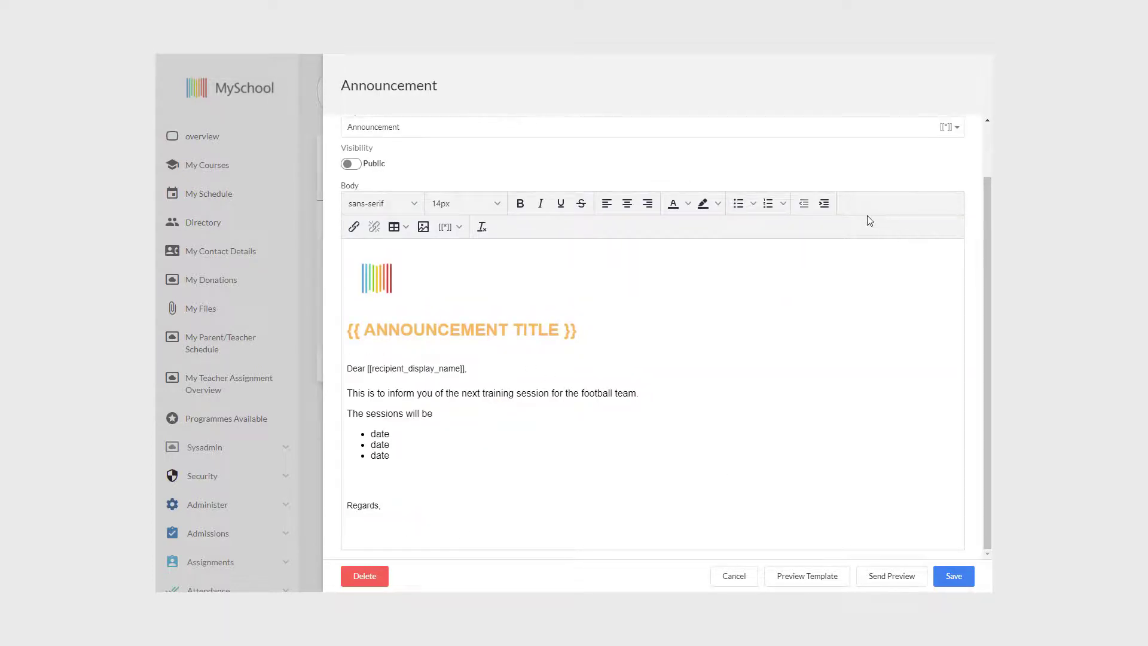
{"action": "left_click", "coordinate": [449, 229]}
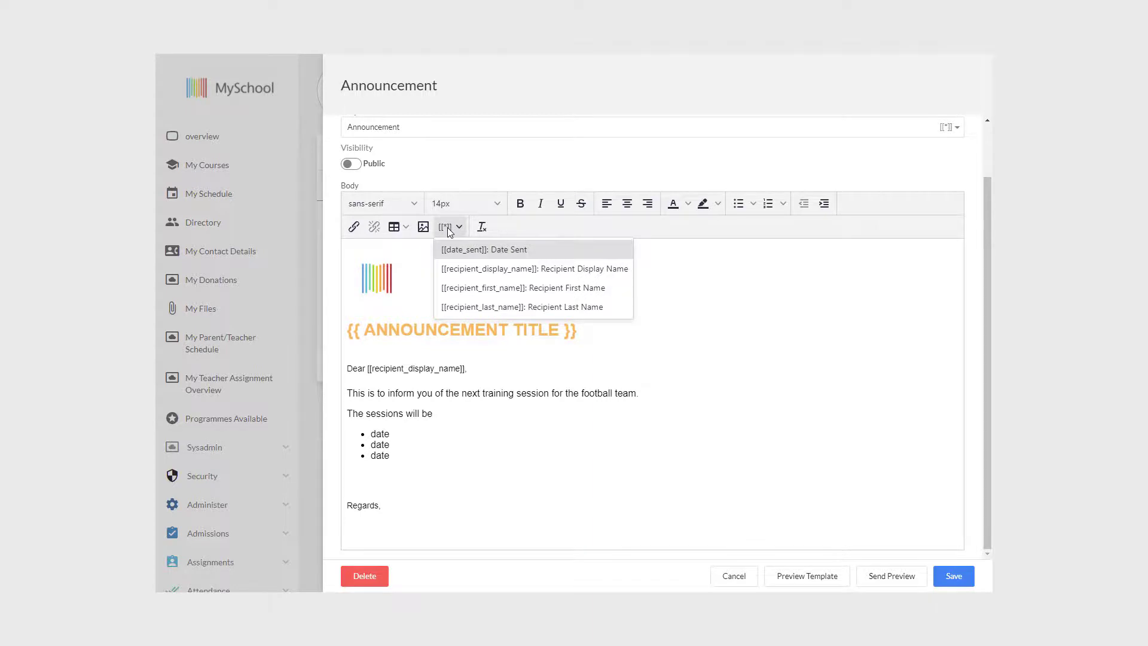
{"action": "left_click", "coordinate": [794, 576]}
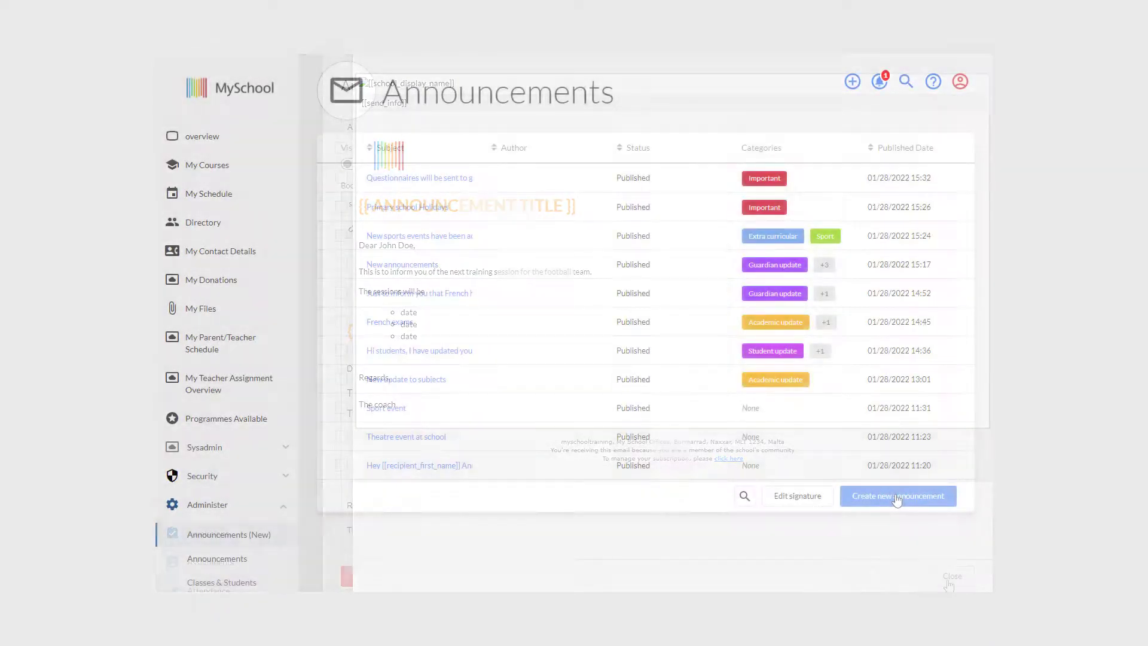
Create a new announcement and load the "Monday football training" template into it.
{"action": "left_click", "coordinate": [902, 495]}
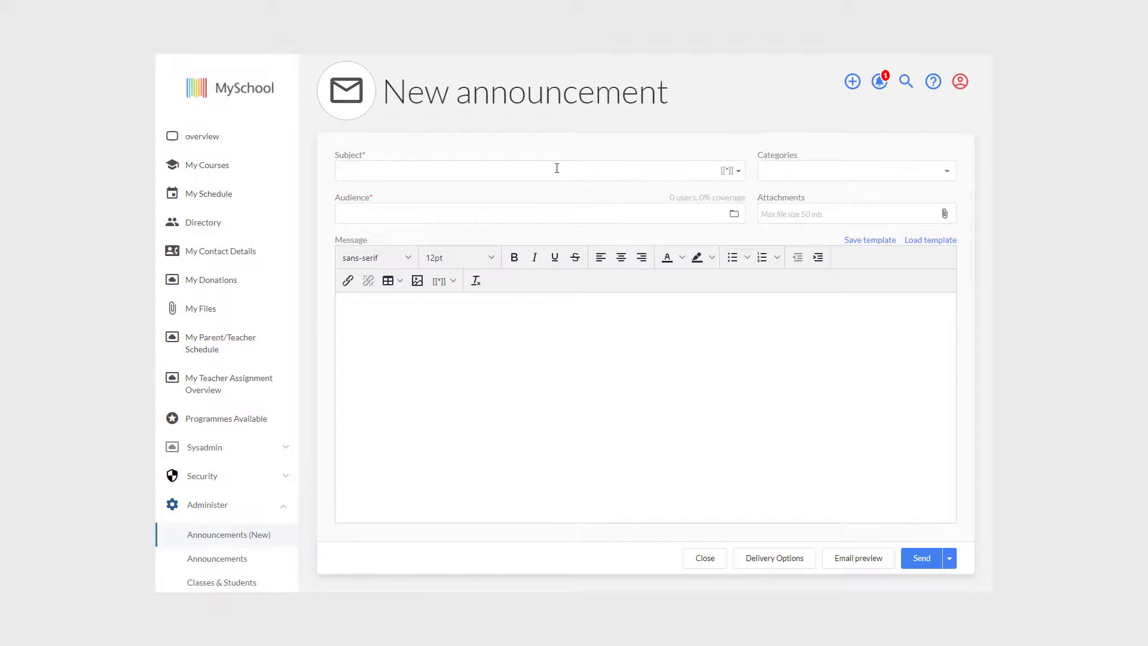
{"action": "left_click", "coordinate": [932, 242]}
{"action": "left_click", "coordinate": [385, 219]}
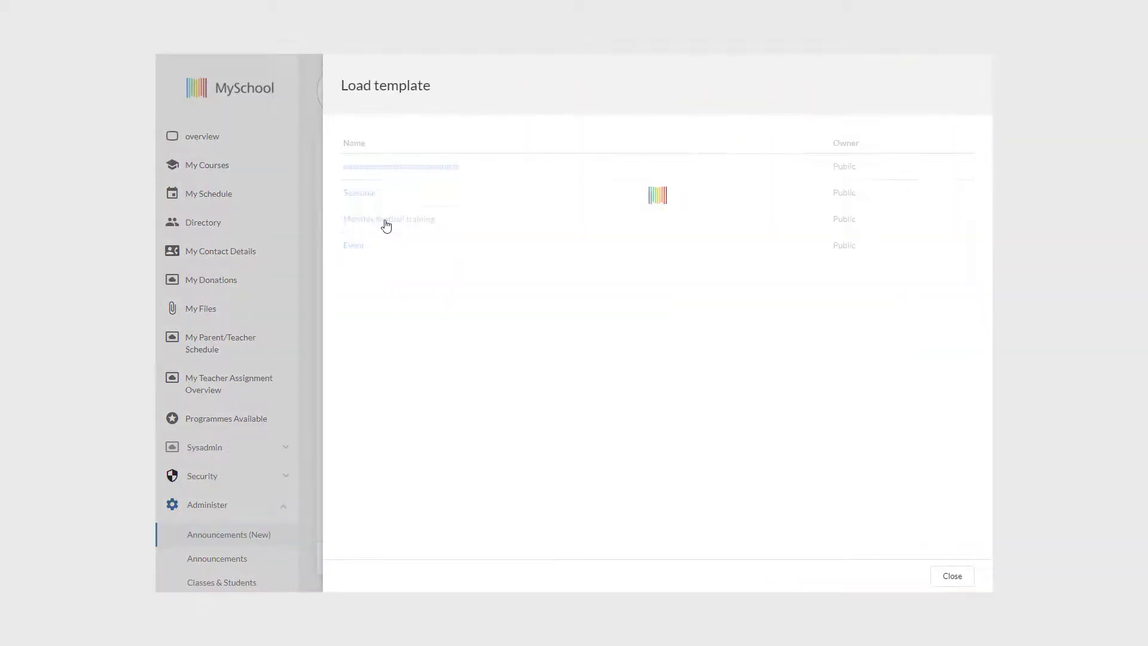
Add "March" to the end of the announcement's "FOOTBALL TRAINING FOR NEXT MONTH -" heading.
{"action": "left_click", "coordinate": [699, 382]}
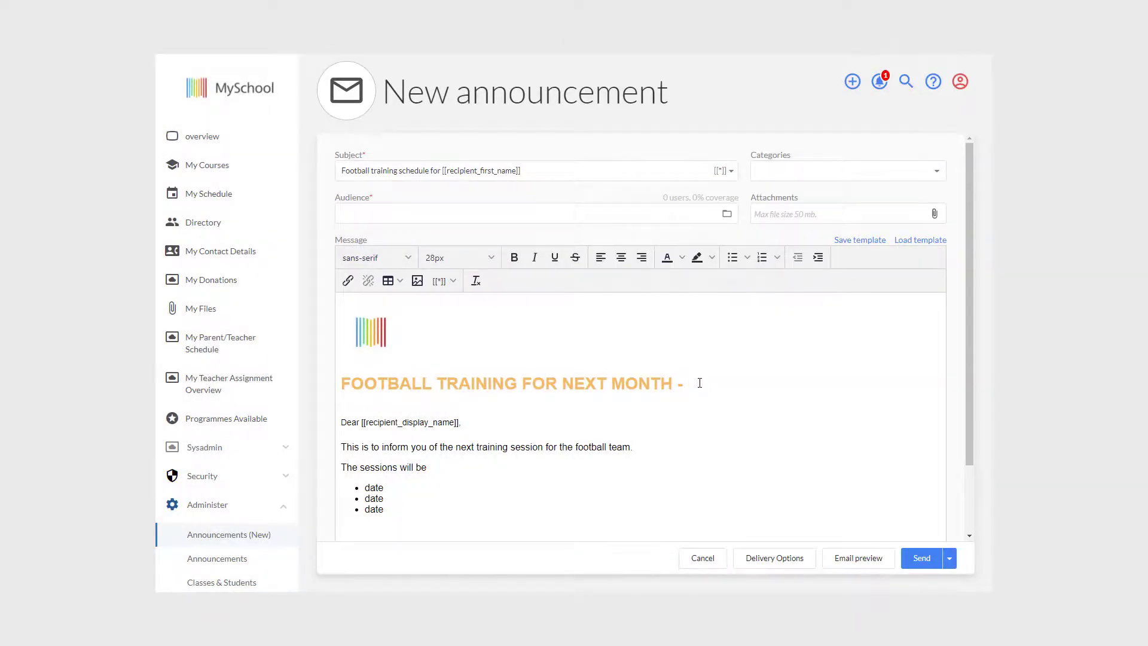
{"action": "type", "text": "March"}
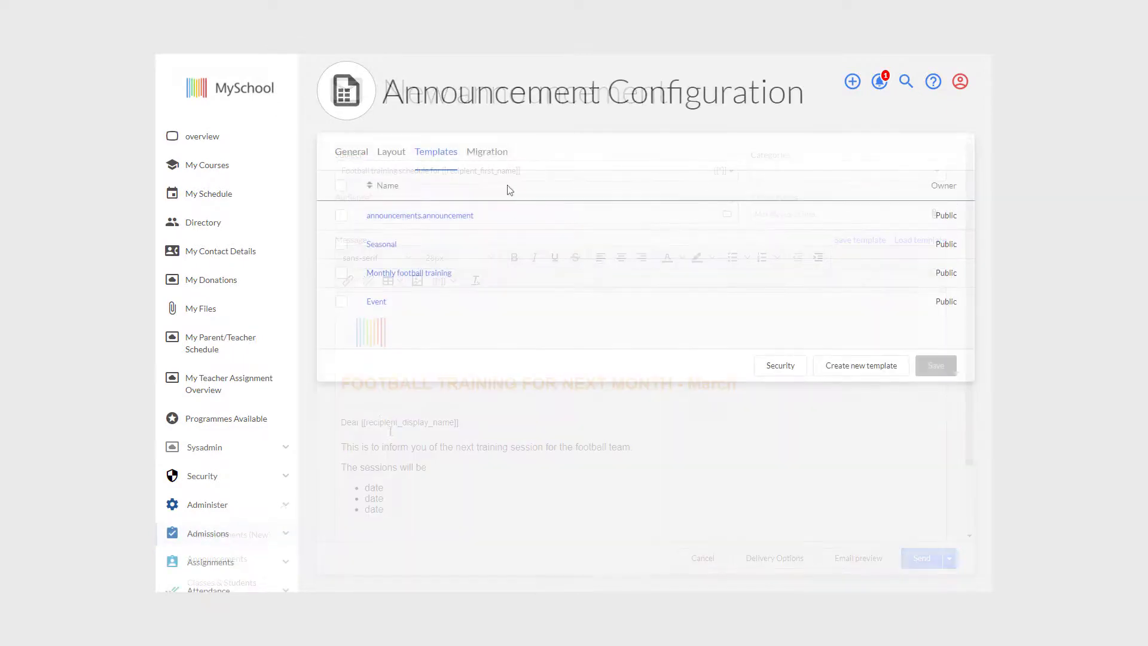
Set the migration date for the new announcement module to 11 April 2022 in the announcement configuration.
{"action": "left_click", "coordinate": [500, 158]}
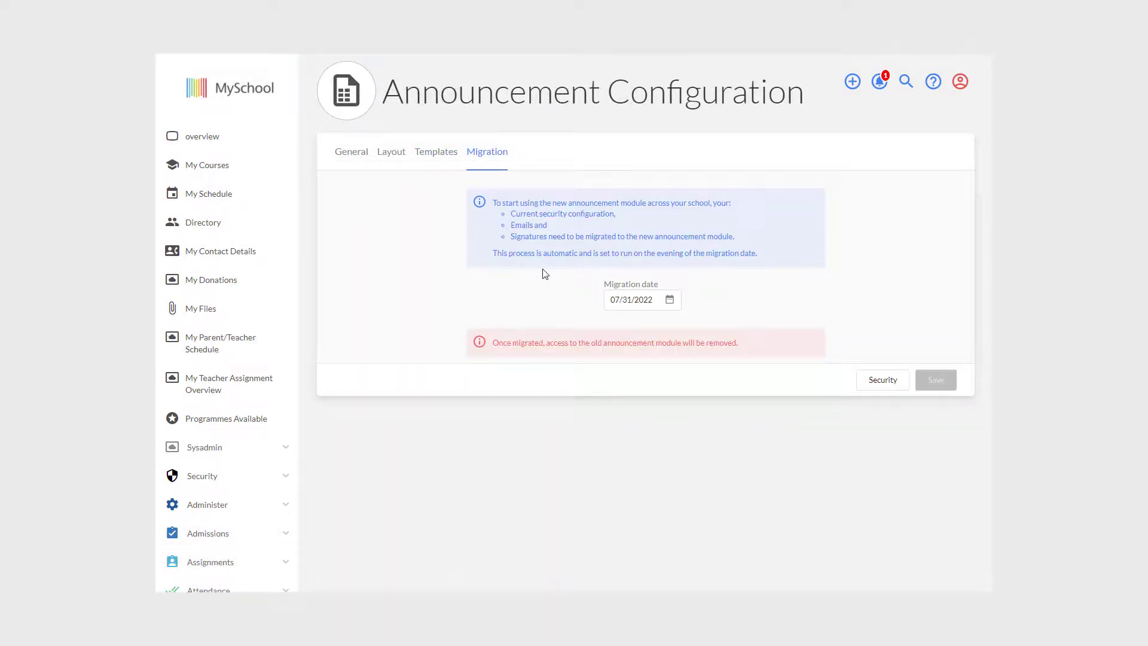
{"action": "left_click", "coordinate": [641, 298]}
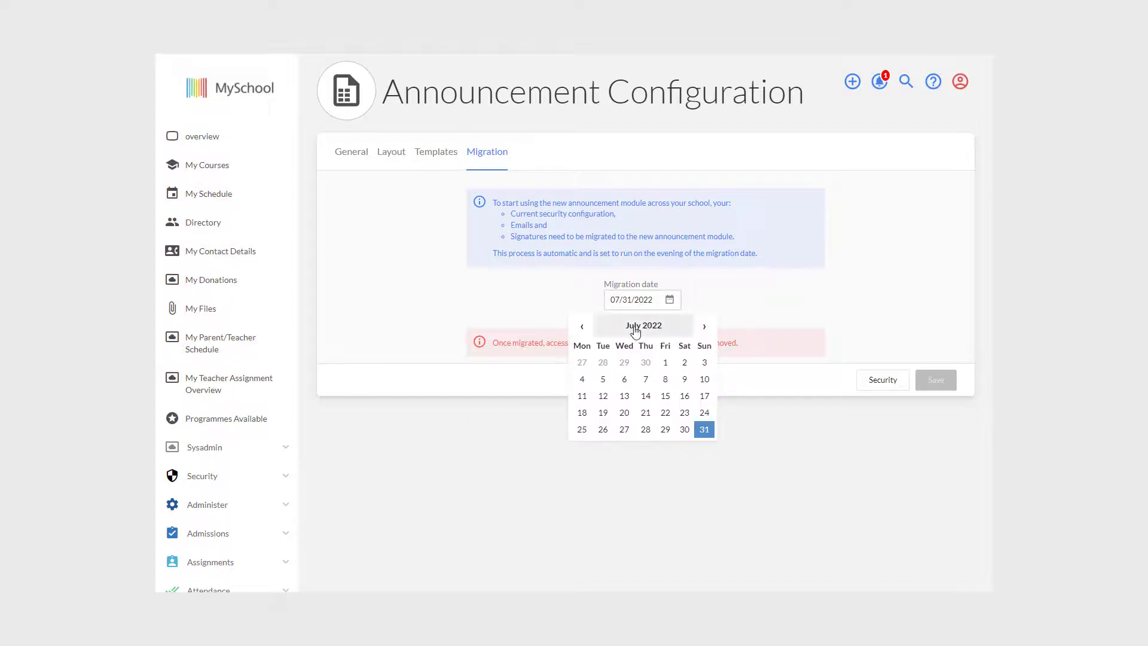
{"action": "left_click", "coordinate": [582, 328]}
{"action": "left_click", "coordinate": [582, 329]}
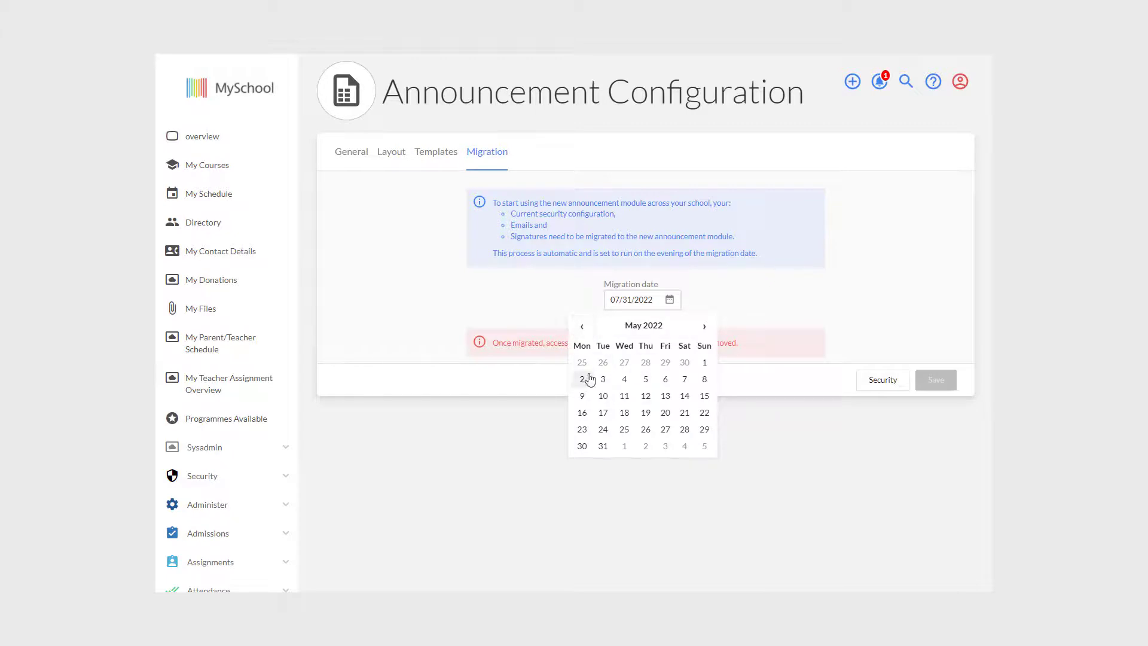
{"action": "left_click", "coordinate": [583, 328]}
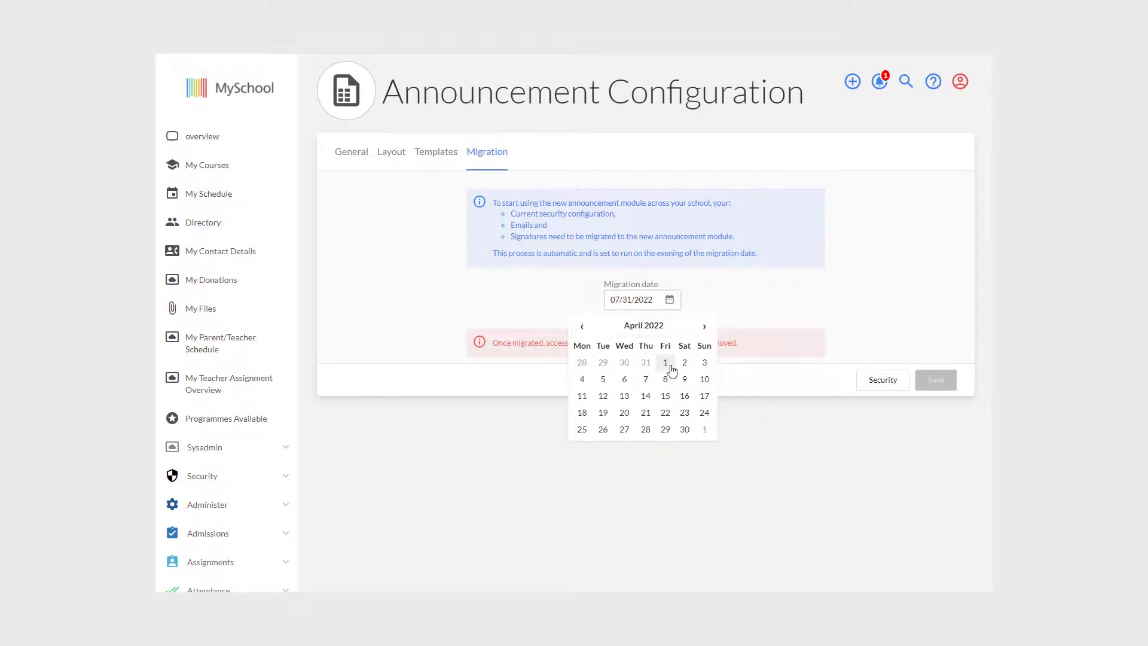
{"action": "left_click", "coordinate": [583, 395]}
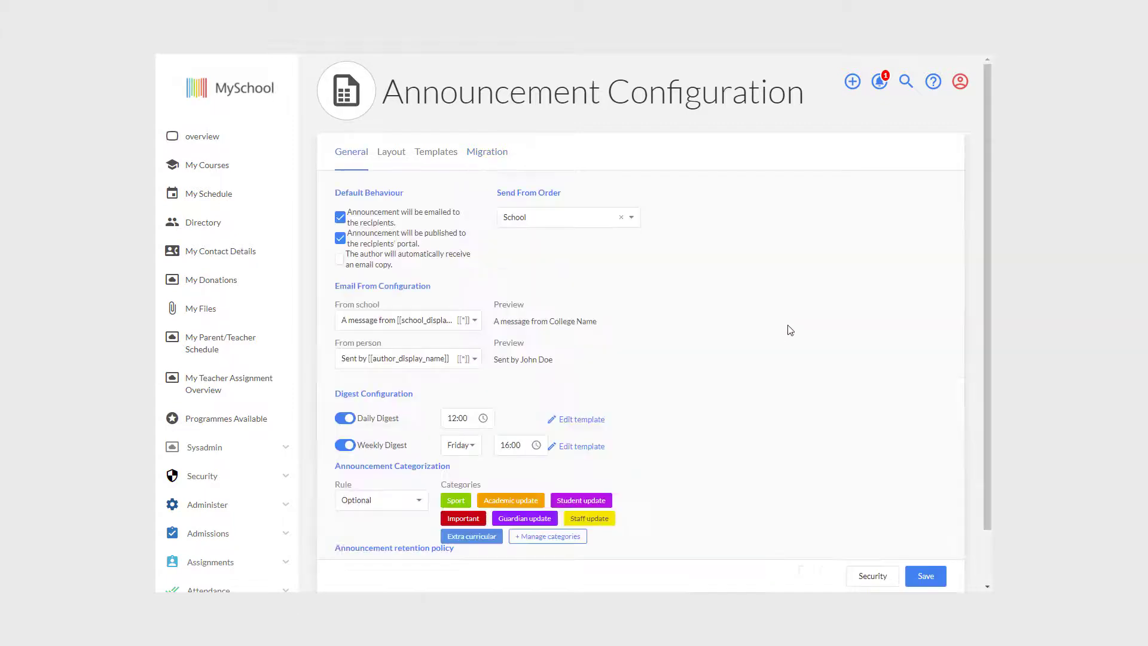
Open the announcement security settings and examine the Administrator group's permissions, including the choices for Create Announcements.
{"action": "scroll", "coordinate": [789, 328], "scroll_direction": "down", "scroll_amount": 1}
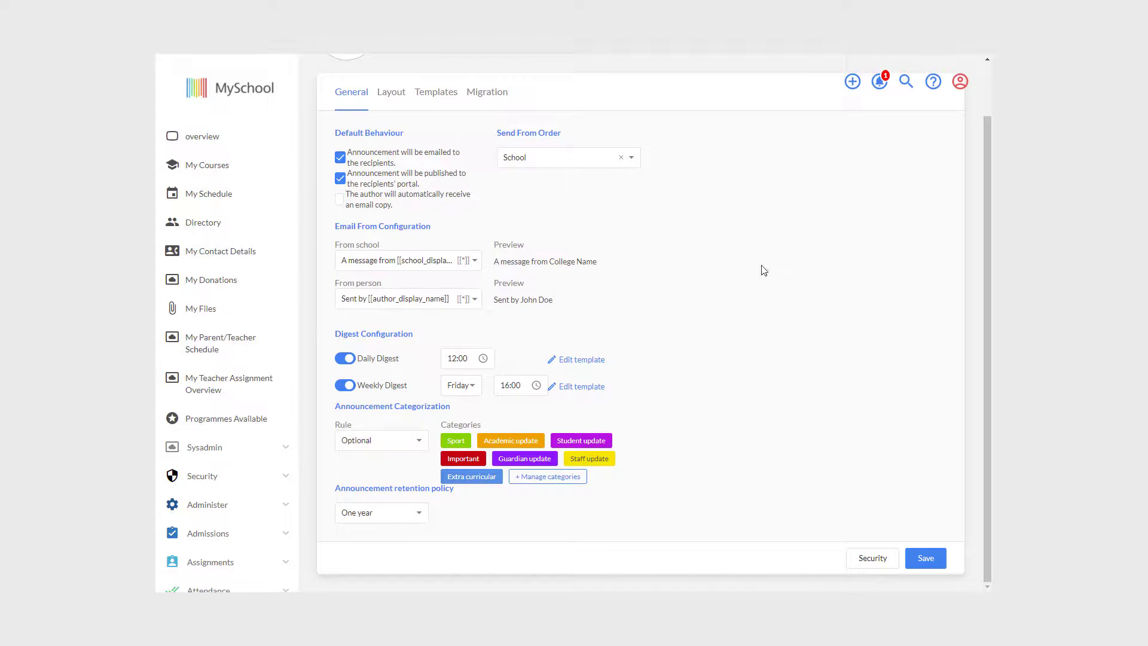
{"action": "left_click", "coordinate": [880, 558]}
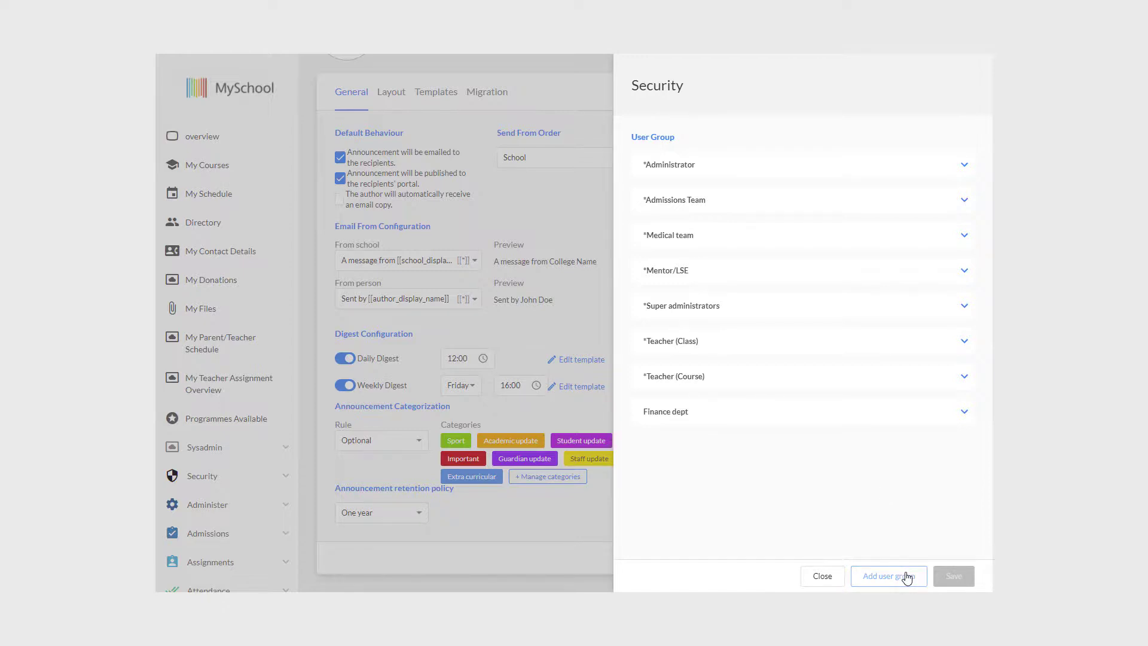
{"action": "left_click", "coordinate": [964, 167]}
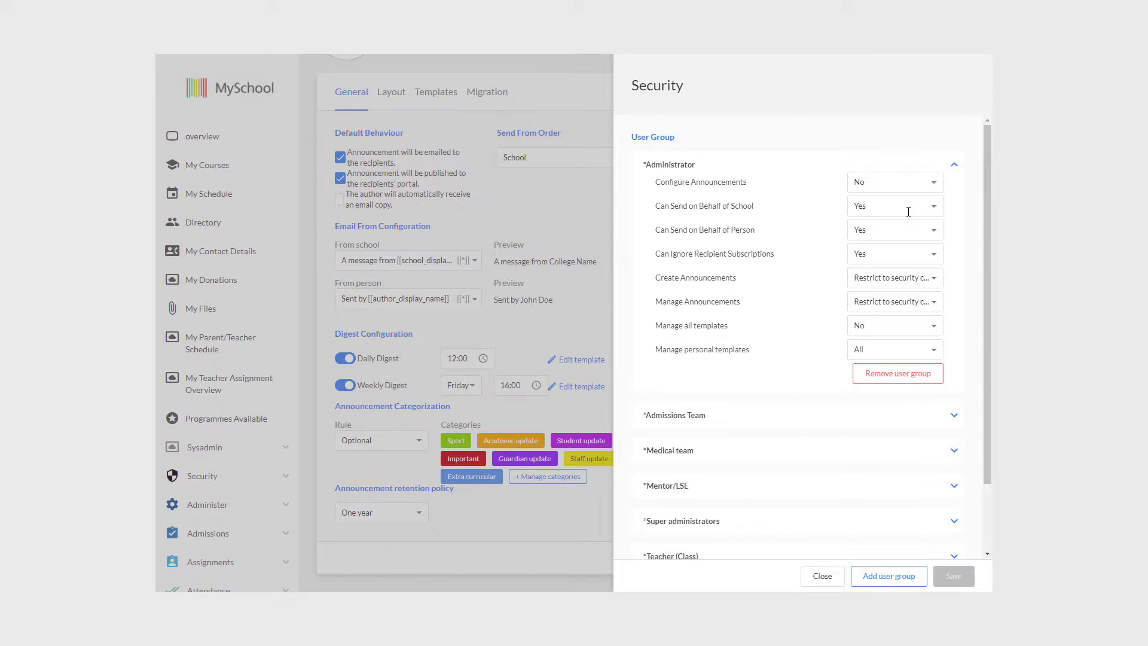
{"action": "left_click", "coordinate": [933, 278]}
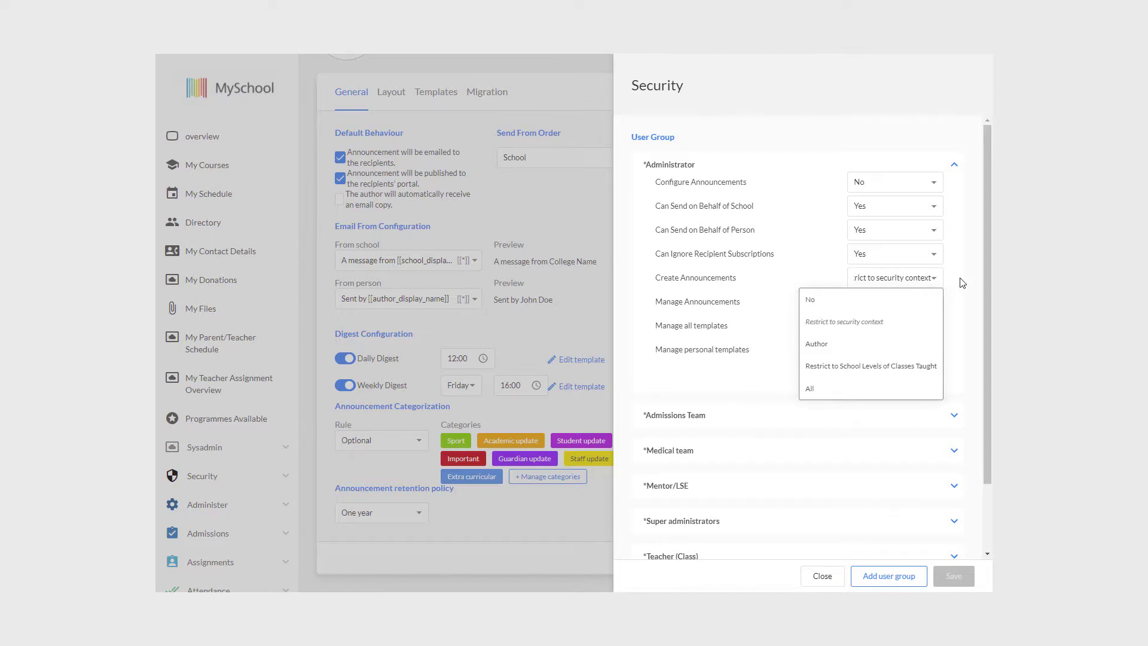
{"action": "left_click", "coordinate": [963, 283]}
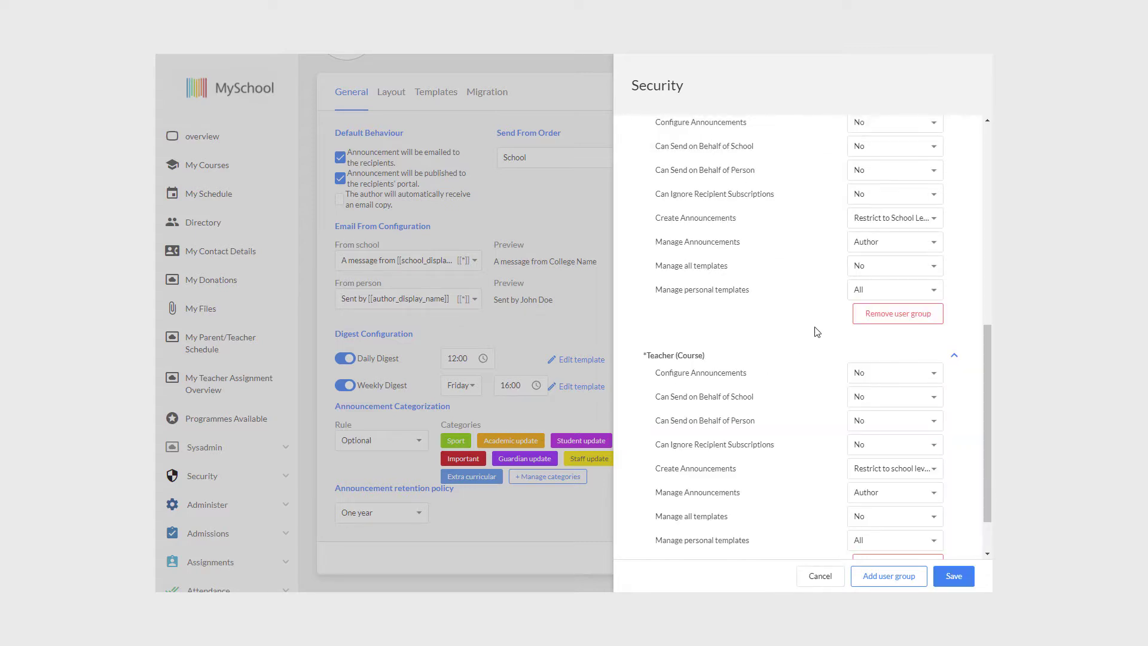
Check the Create Announcements choices for the Teacher (Course) group and save the security settings.
{"action": "scroll", "coordinate": [817, 333], "scroll_direction": "down", "scroll_amount": 1}
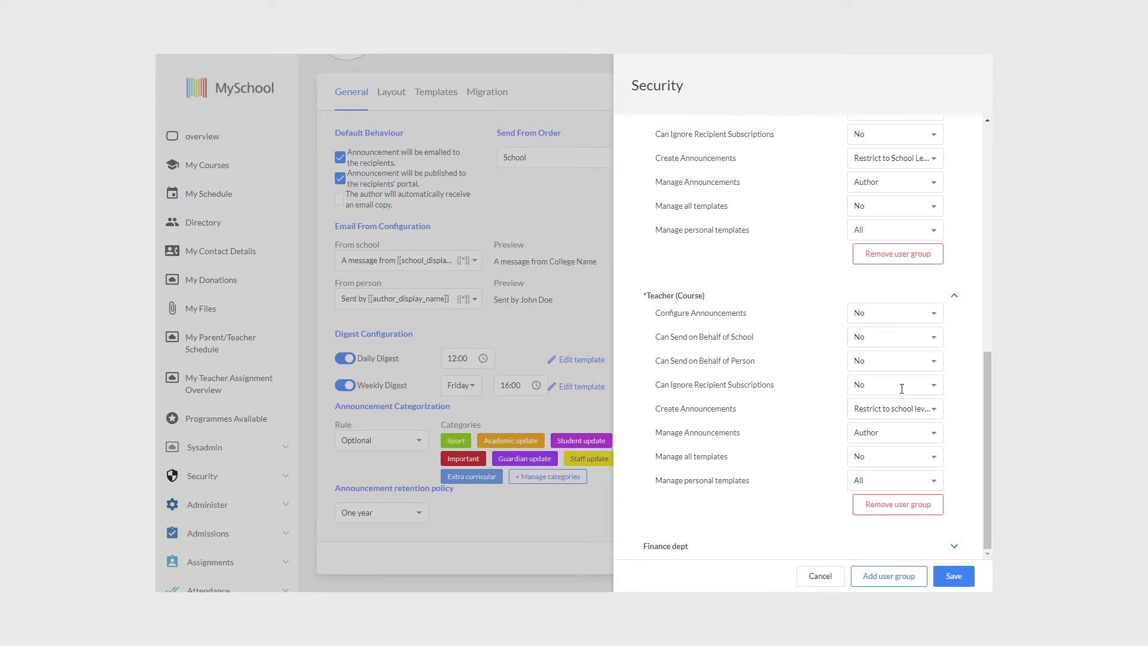
{"action": "left_click", "coordinate": [934, 410]}
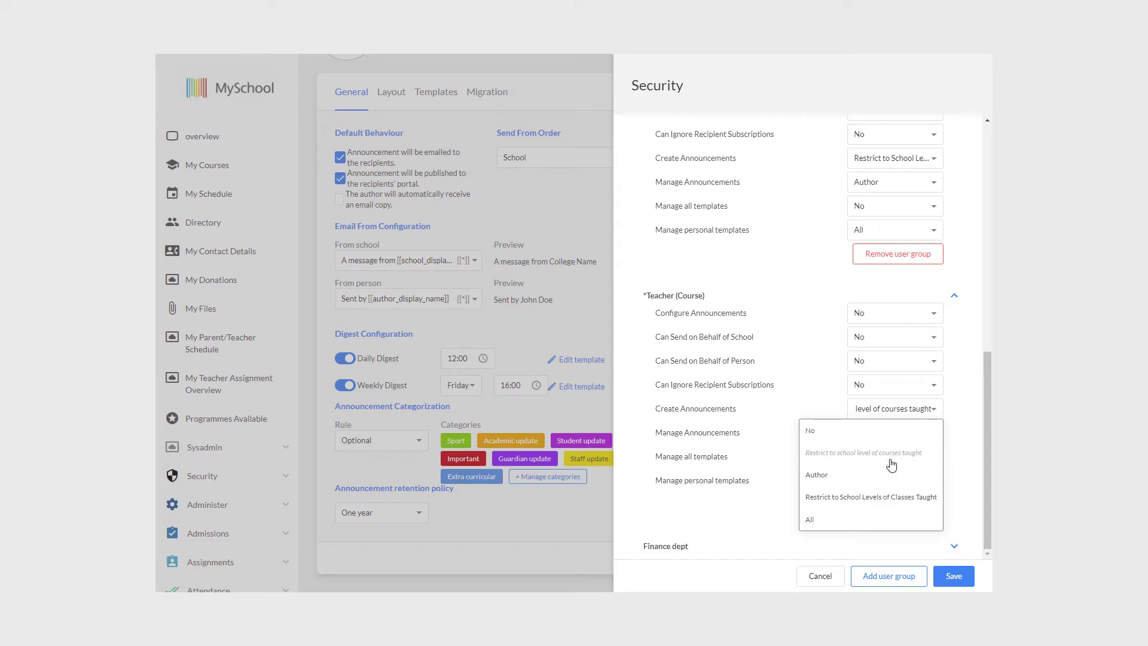
{"action": "left_click", "coordinate": [971, 403]}
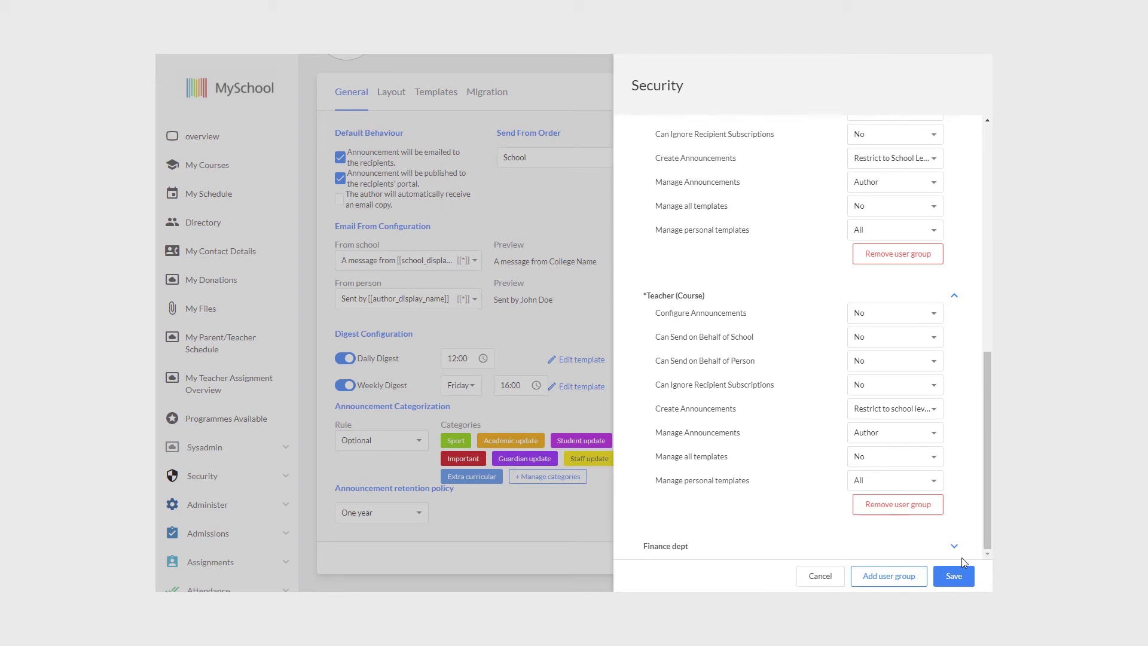
{"action": "left_click", "coordinate": [952, 575]}
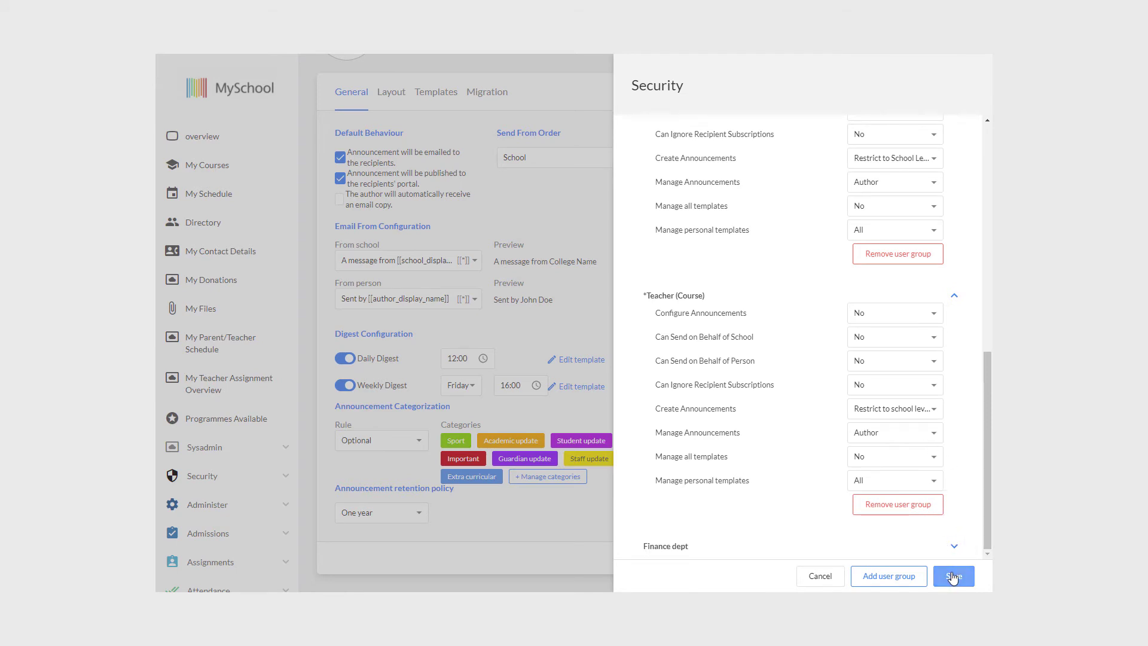